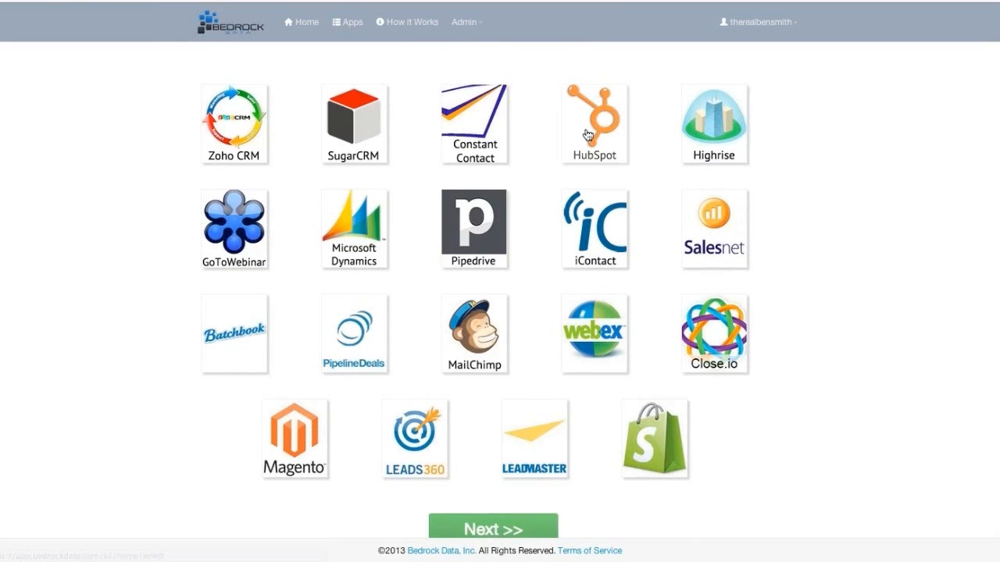
# - Move from the Bedrock Data homepage to the Login to Bedrock page
pyautogui.scroll(1, 742, 162)
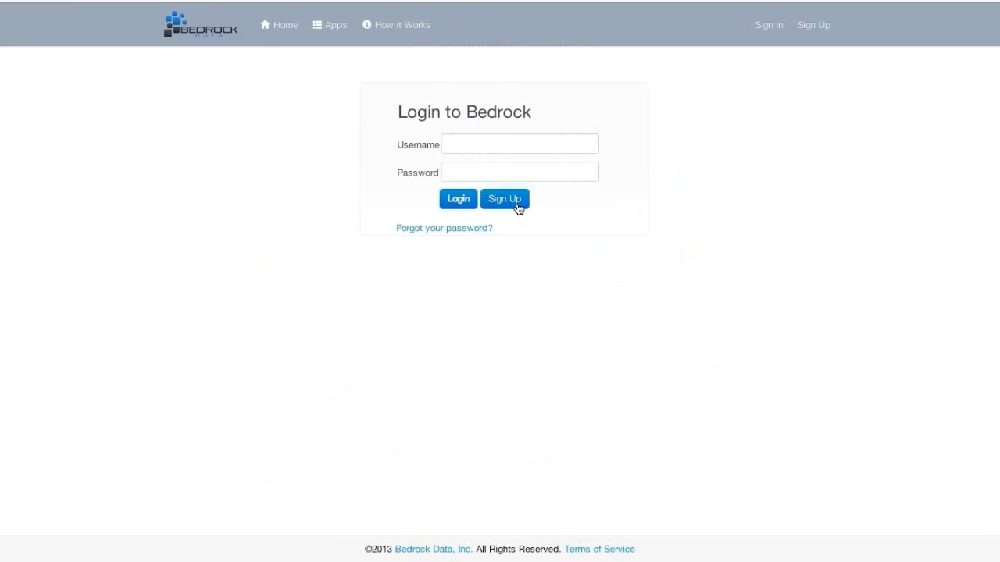
# - Sign up with a new user name, password and confirmed e-mail address, and register
pyautogui.click(509, 205)
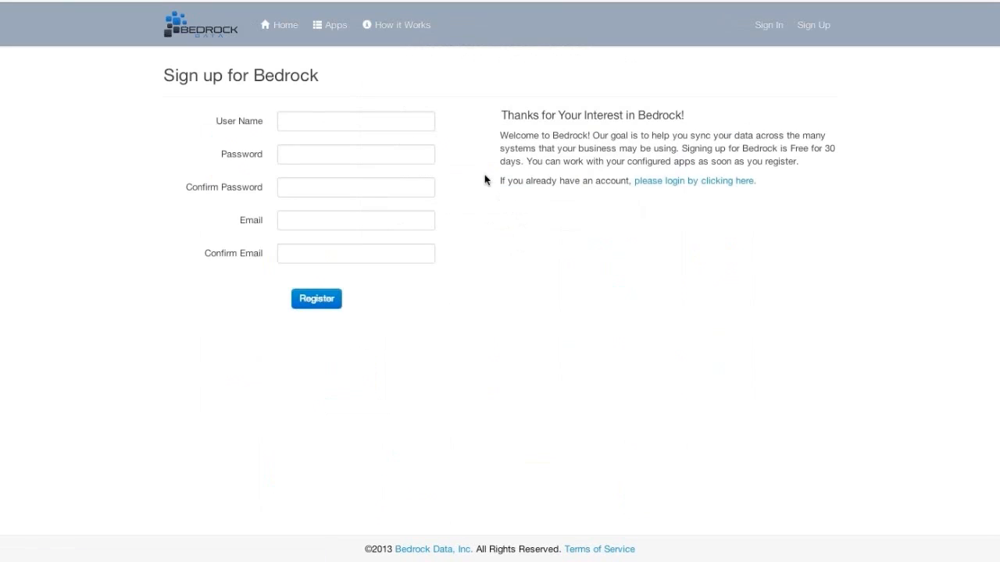
pyautogui.click(378, 127)
pyautogui.write('ben008')
pyautogui.press('Tab')
pyautogui.write('••••••')
pyautogui.press('Tab')
pyautogui.write('••••••')
pyautogui.press('Tab')
pyautogui.press('Tab')
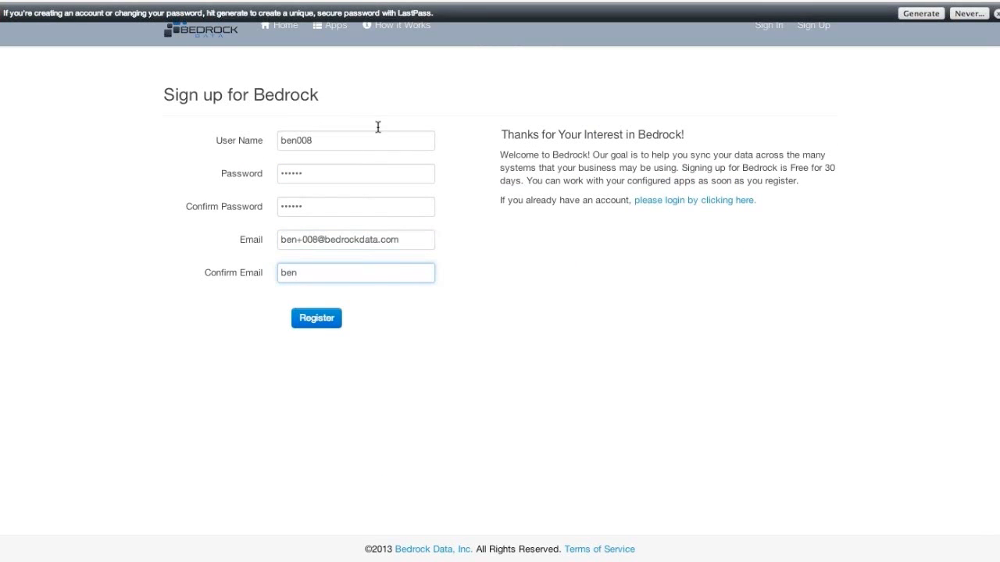
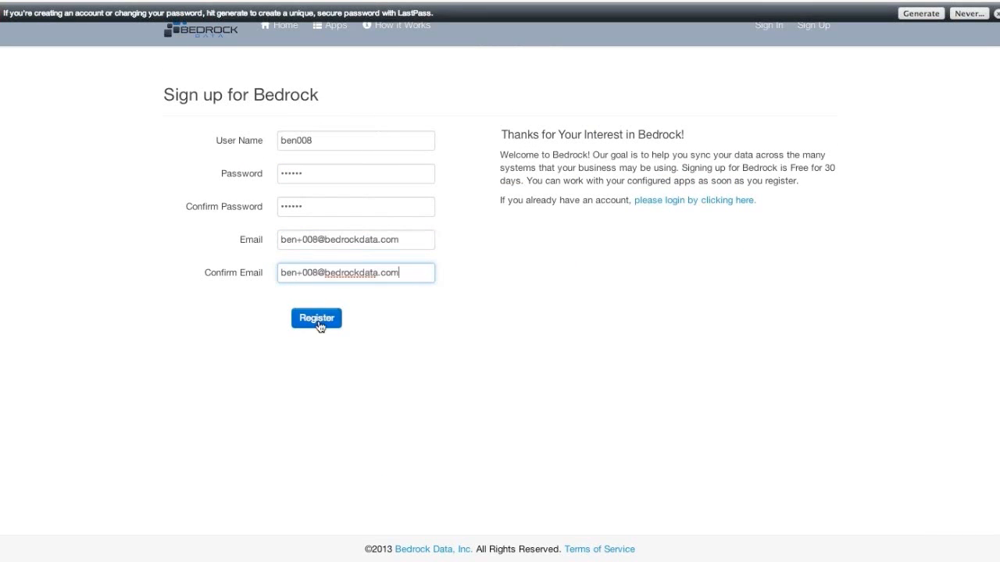
pyautogui.click(320, 322)
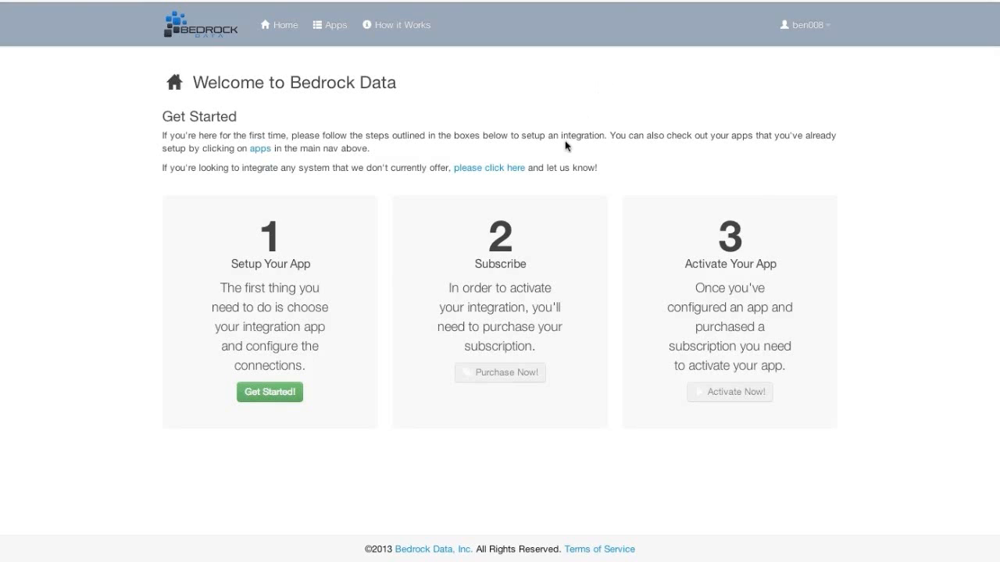
# - Pick the HubSpot and LeadMaster tiles for a new integration, then choose LeadMaster for conflict precedence
pyautogui.click(265, 400)
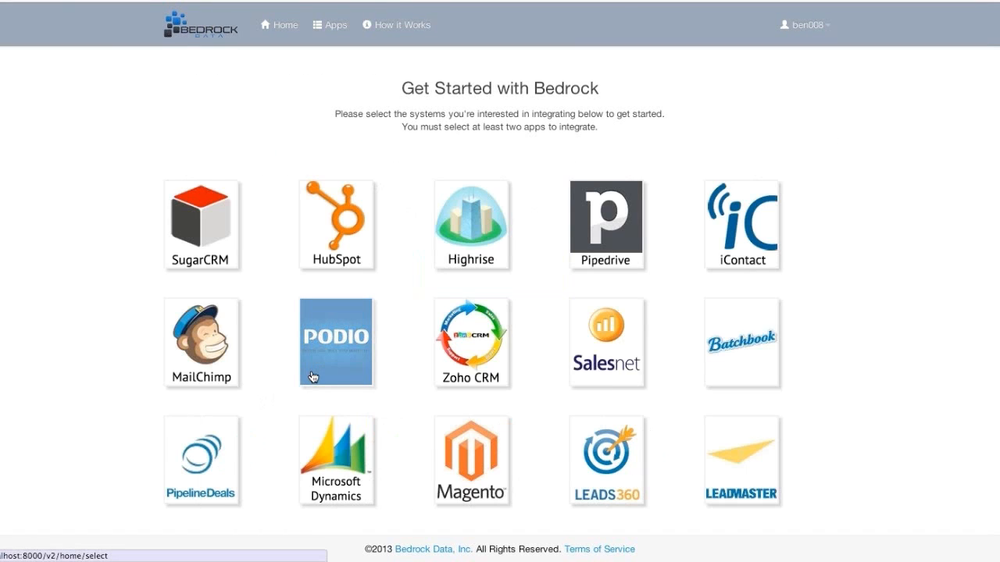
pyautogui.scroll(-2, 313, 377)
pyautogui.scroll(2, 313, 377)
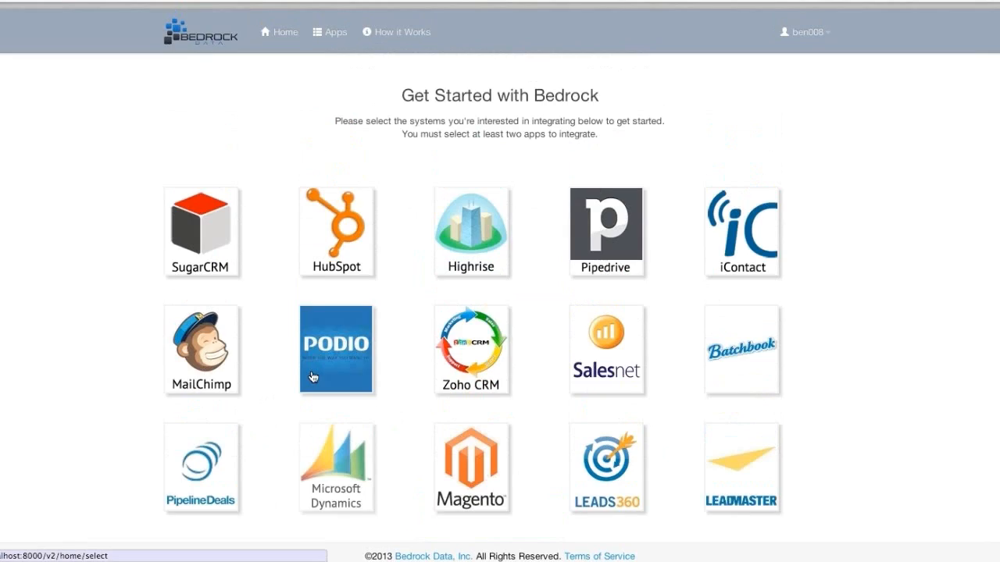
pyautogui.click(330, 235)
pyautogui.click(722, 448)
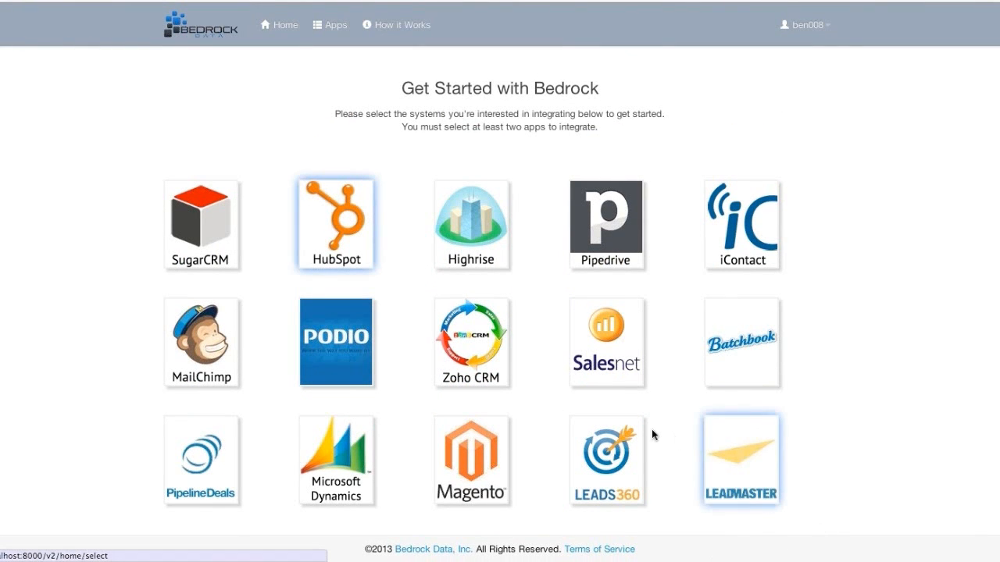
pyautogui.scroll(-3, 651, 429)
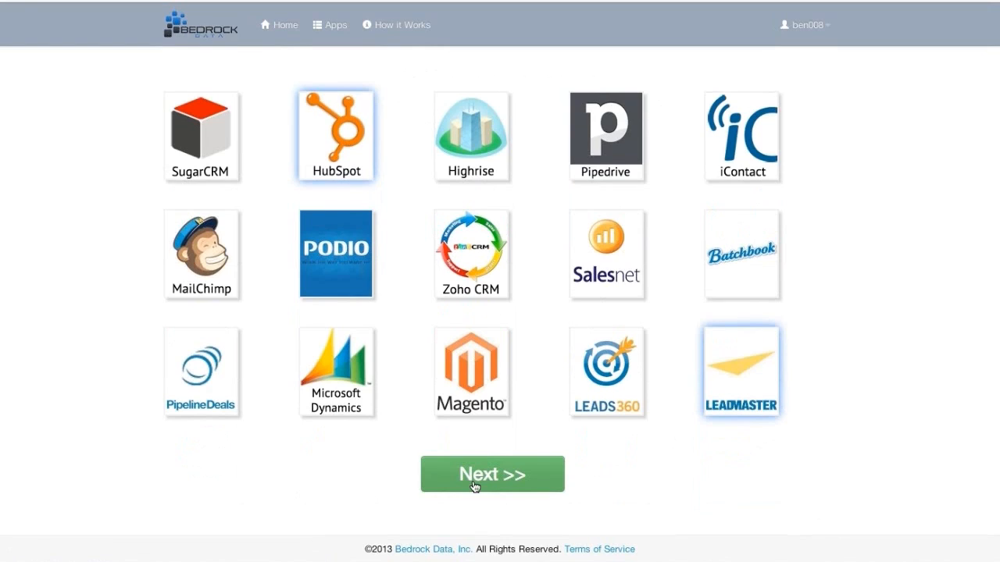
pyautogui.click(474, 476)
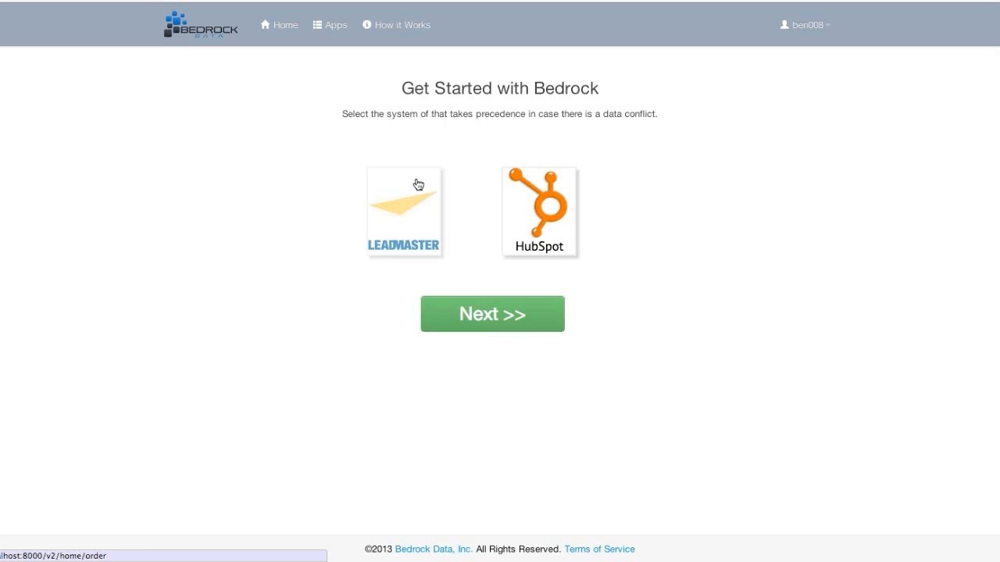
pyautogui.click(418, 214)
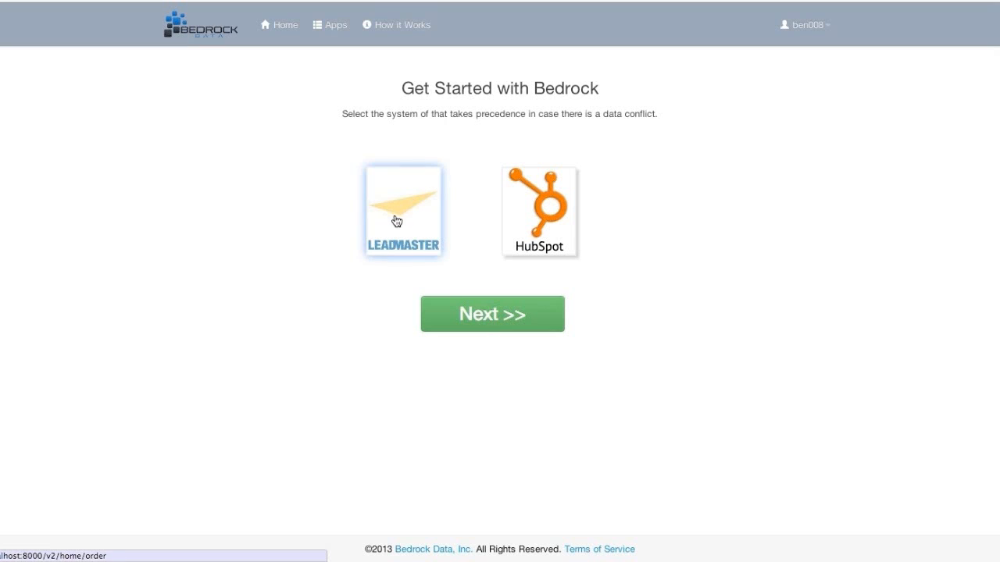
# - Confirm LeadMaster precedence and continue to App Settings
pyautogui.click(492, 320)
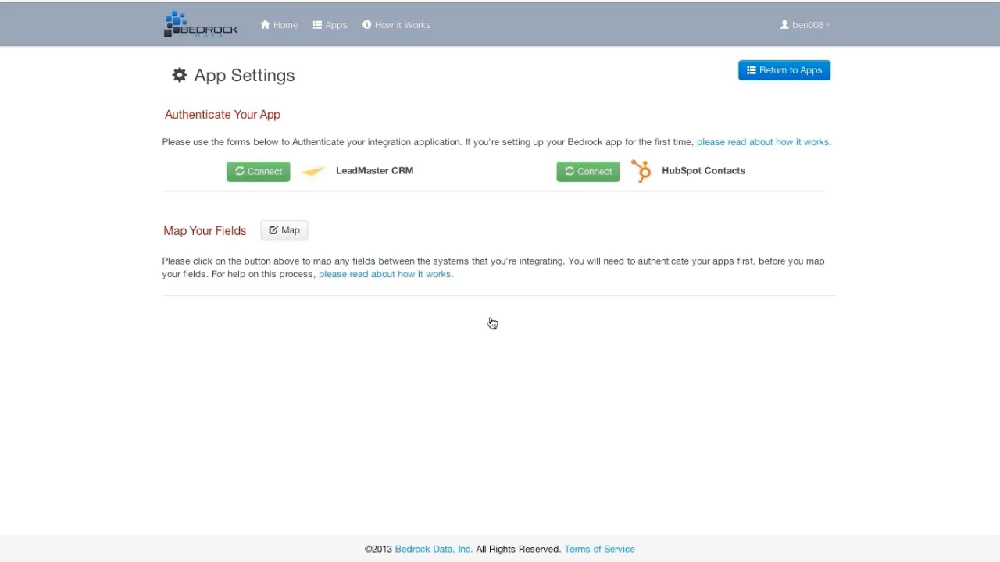
# - Authenticate LeadMaster CRM with its pasted API key, then return to App Settings
pyautogui.click(272, 177)
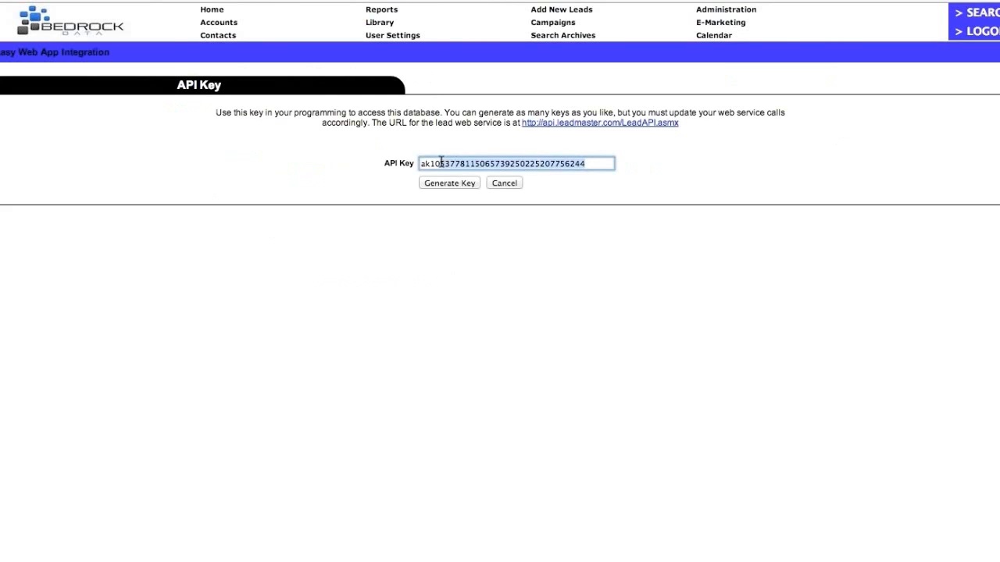
pyautogui.moveTo(440, 163); pyautogui.dragTo(408, 160)
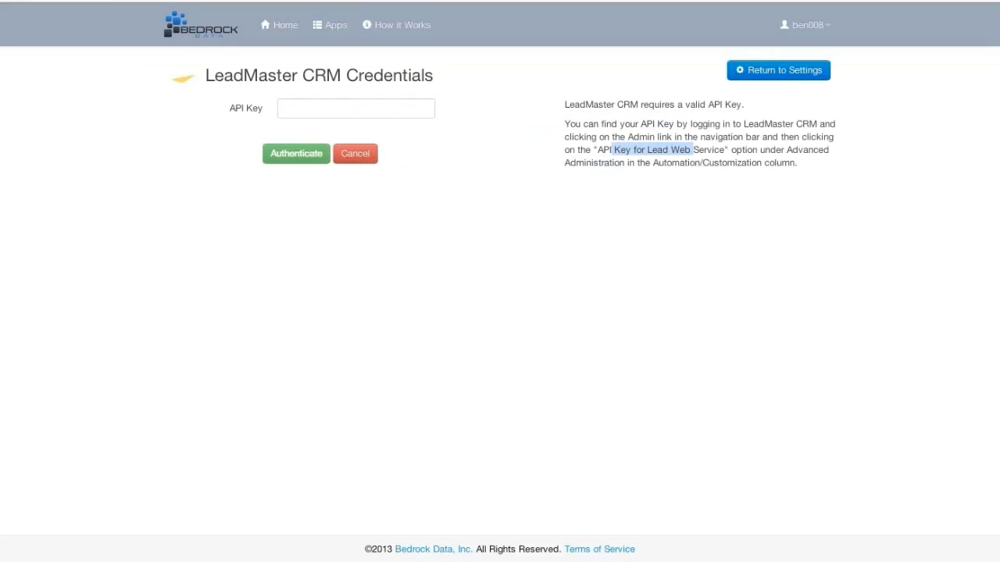
pyautogui.click(292, 110)
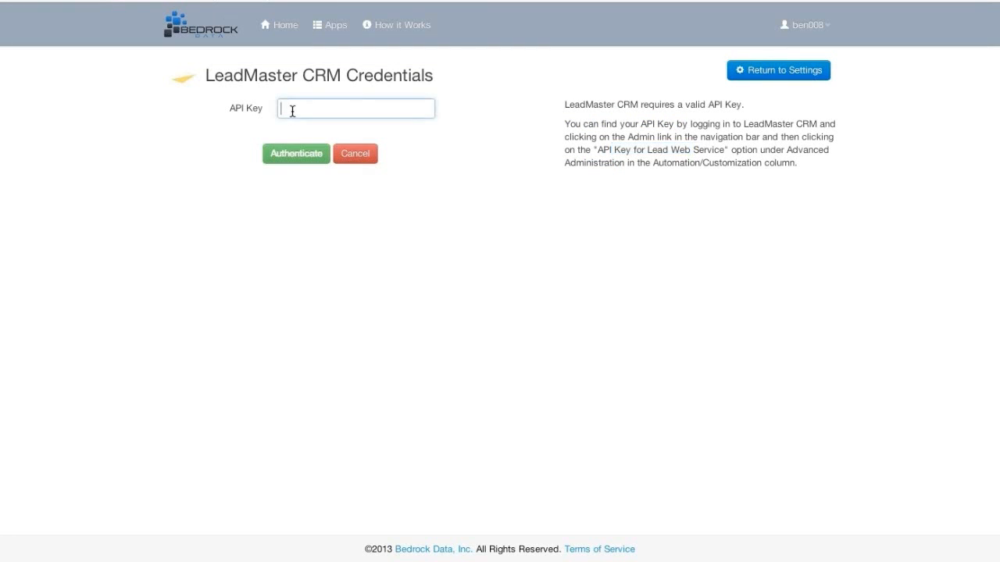
pyautogui.hotkey('ctrl', 'v')
pyautogui.click(297, 155)
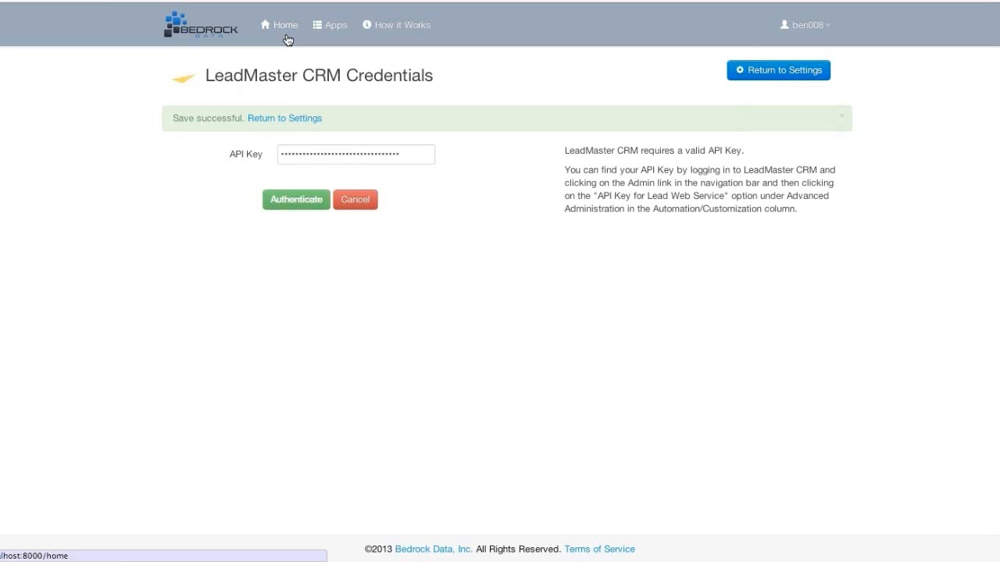
pyautogui.click(277, 122)
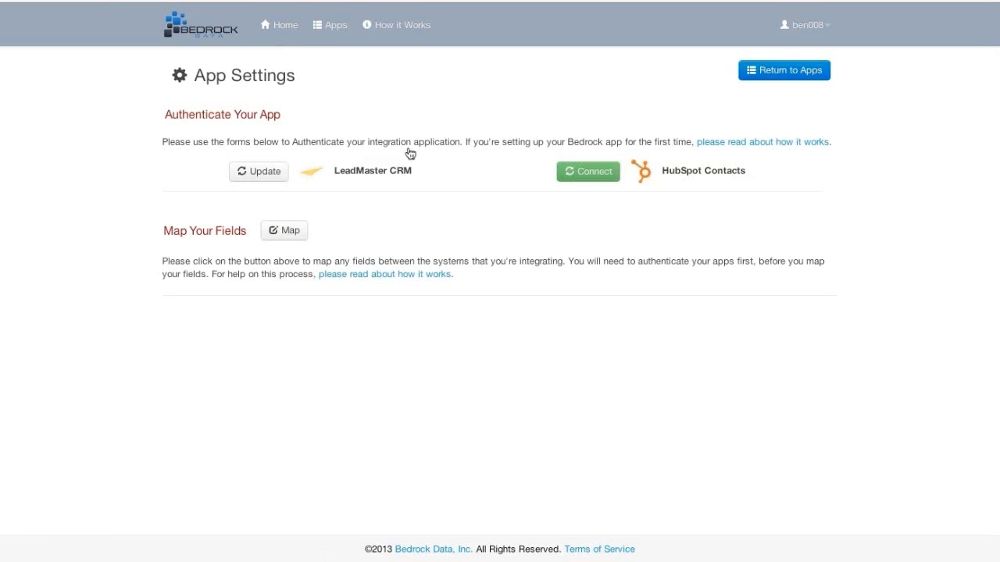
# - Authenticate HubSpot Contacts with the portal ID and API key, then return to settings
pyautogui.click(598, 173)
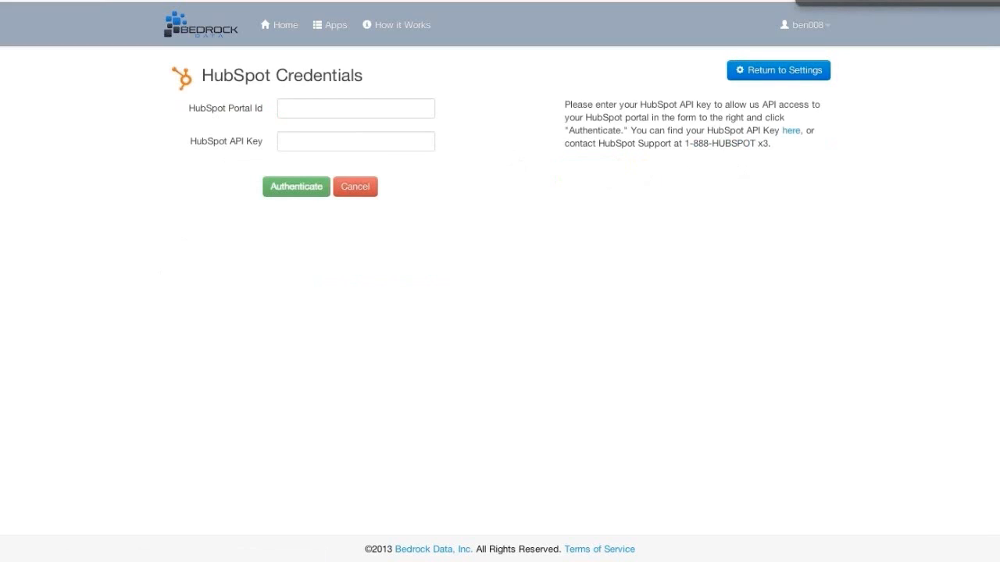
pyautogui.click(331, 114)
pyautogui.press('Tab')
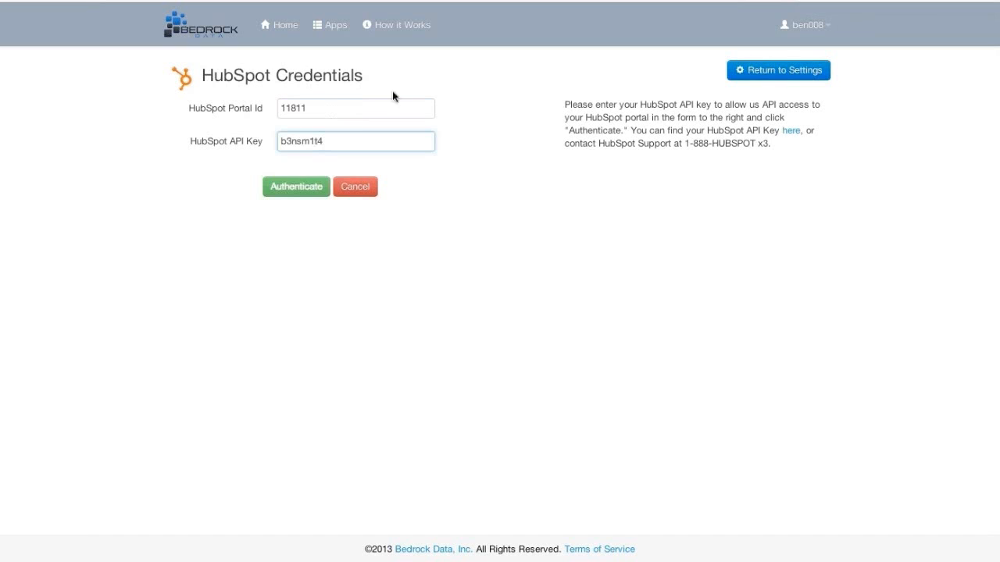
pyautogui.click(305, 186)
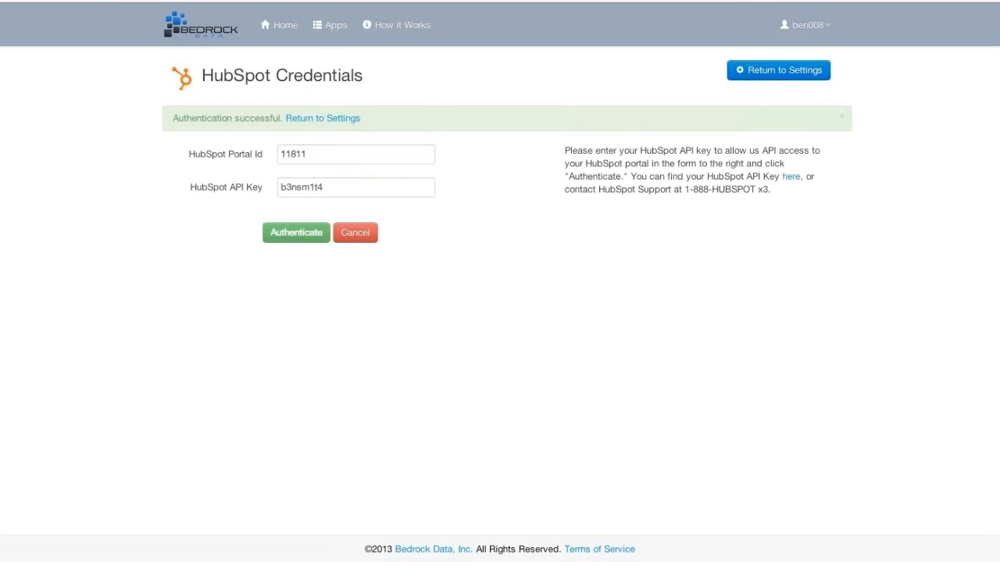
pyautogui.click(330, 118)
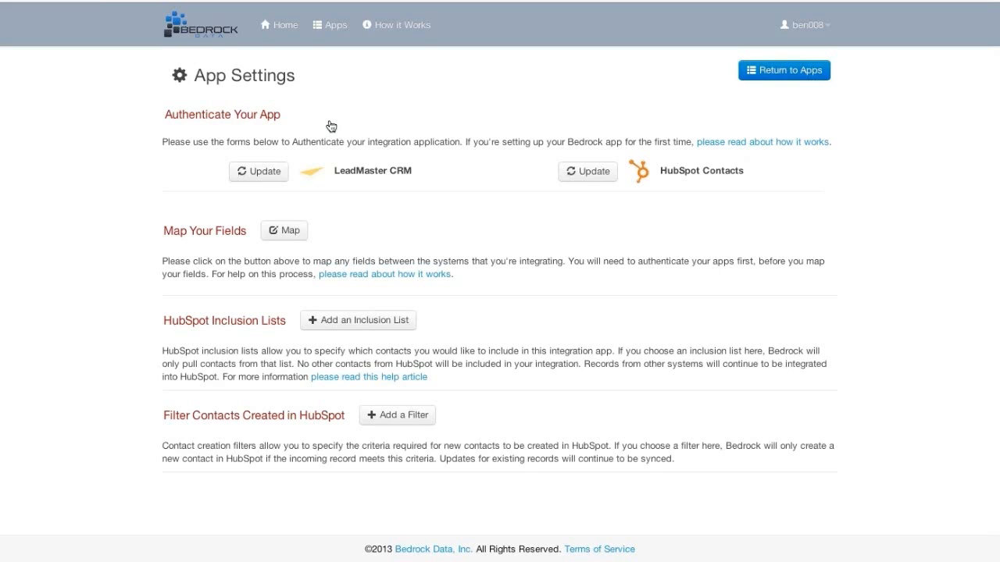
# - Open the field mapping and inspect the address mapping without changing it
pyautogui.click(287, 231)
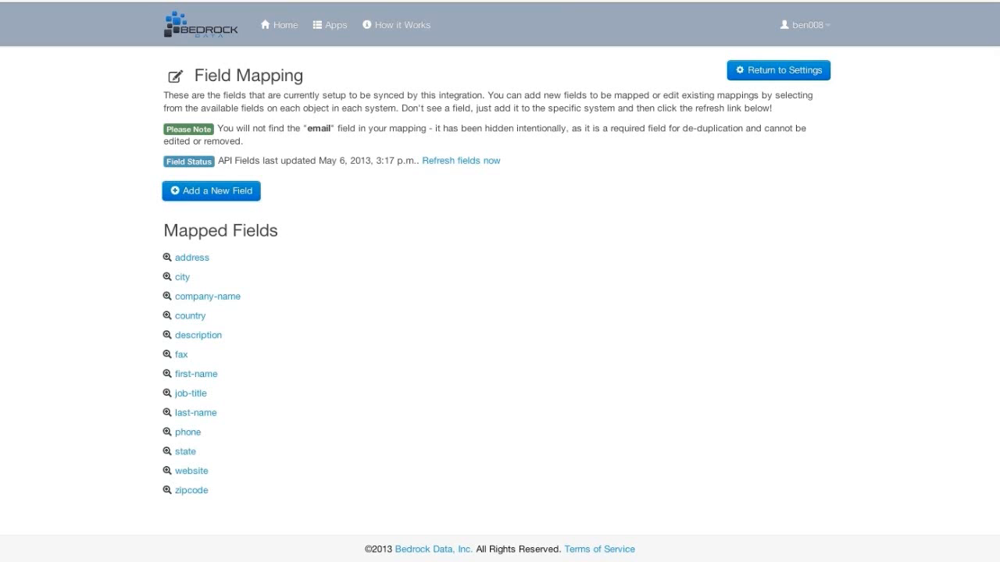
pyautogui.click(179, 260)
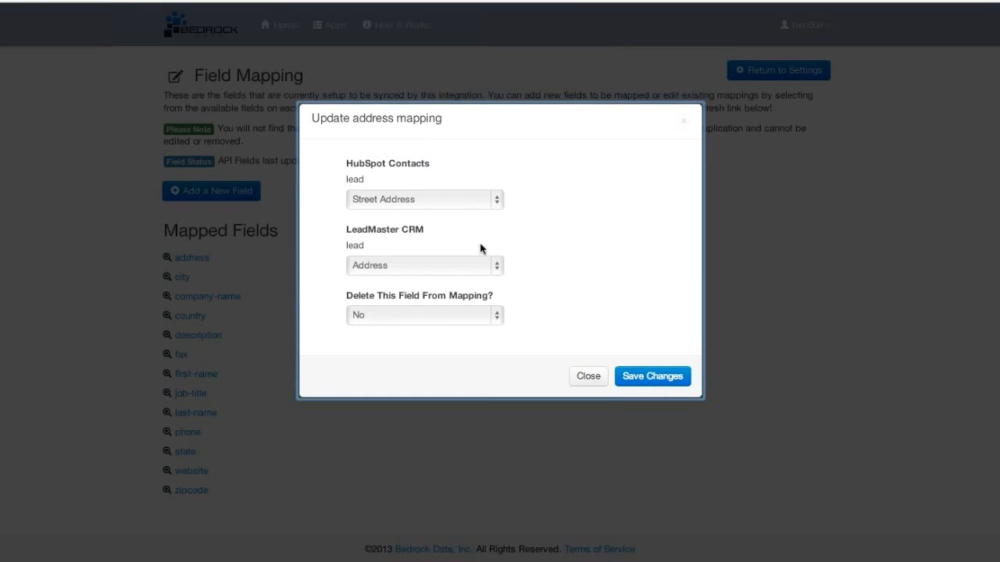
pyautogui.click(586, 376)
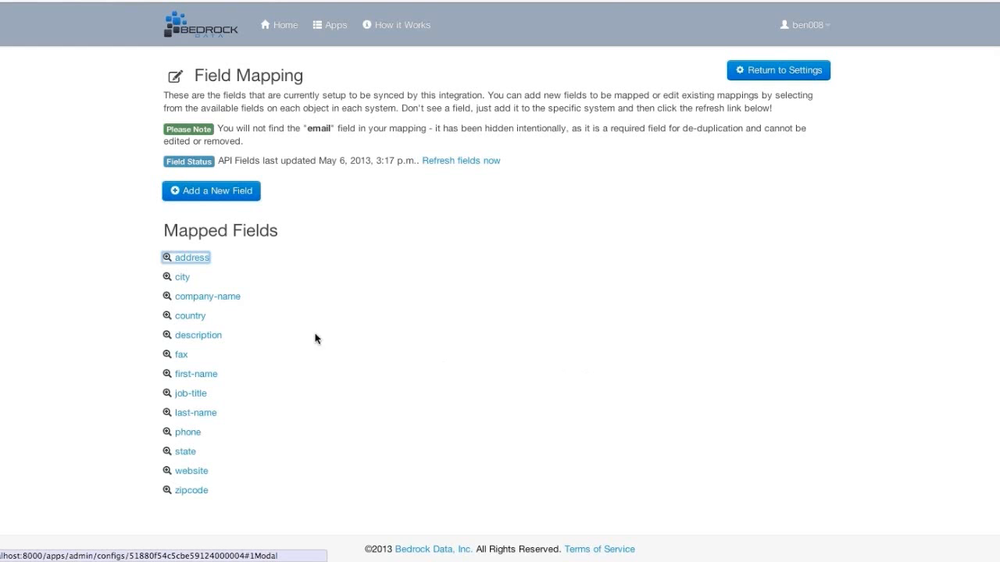
# - Map LeadMaster's Lead_Status to HubSpot's custom radio select, named 'My Test Mapping', and save
pyautogui.click(207, 192)
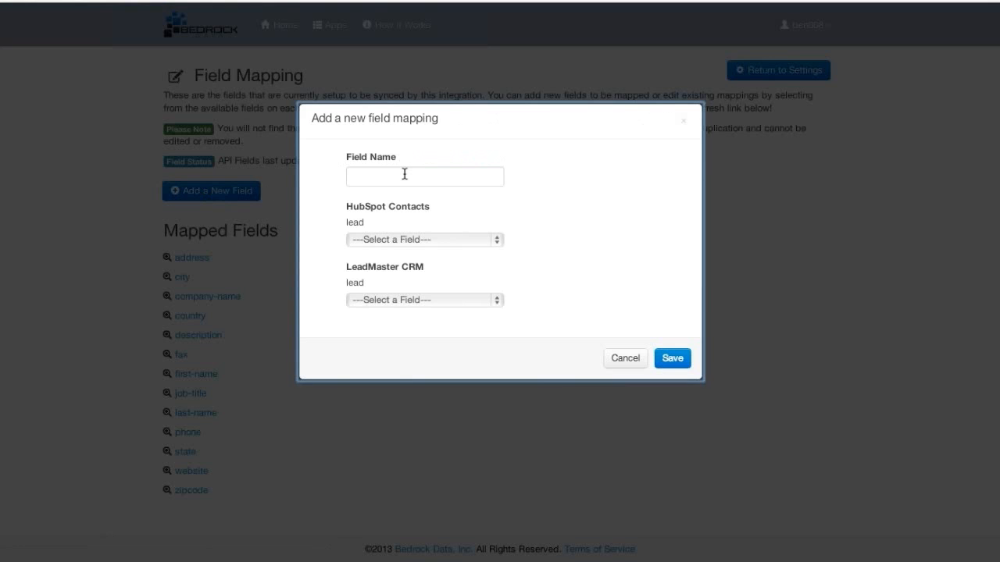
pyautogui.click(497, 302)
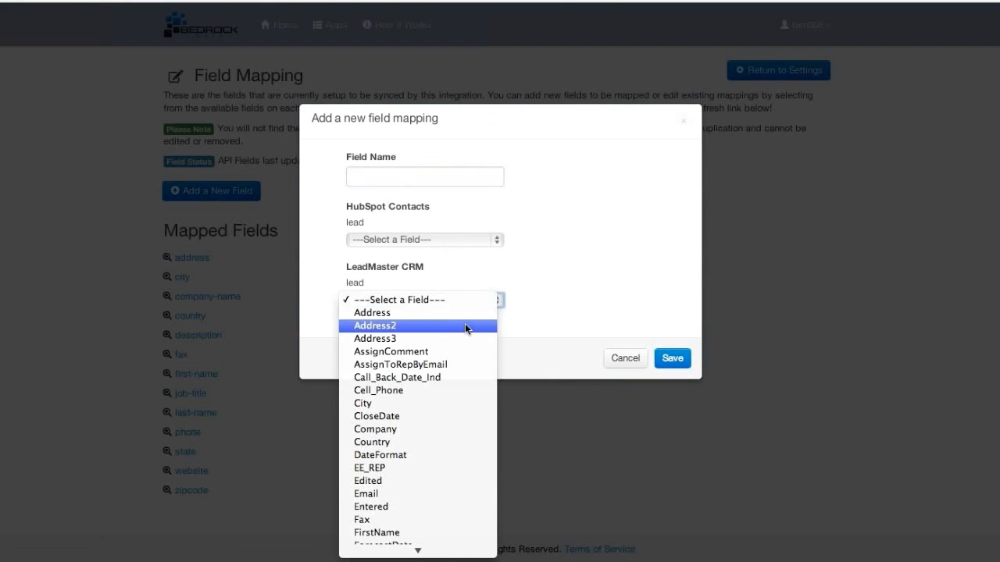
pyautogui.scroll(-8, 465, 323)
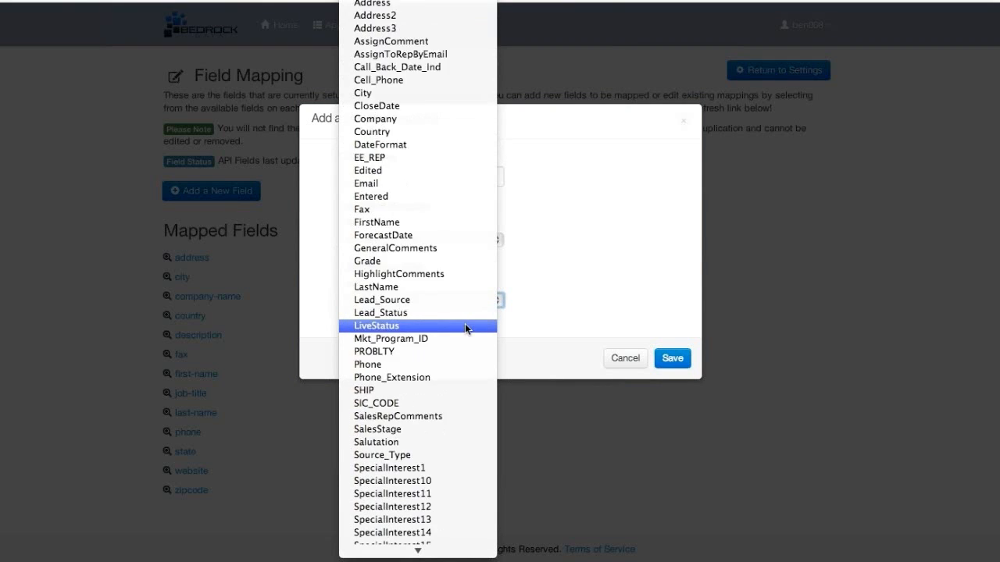
pyautogui.scroll(-8, 465, 323)
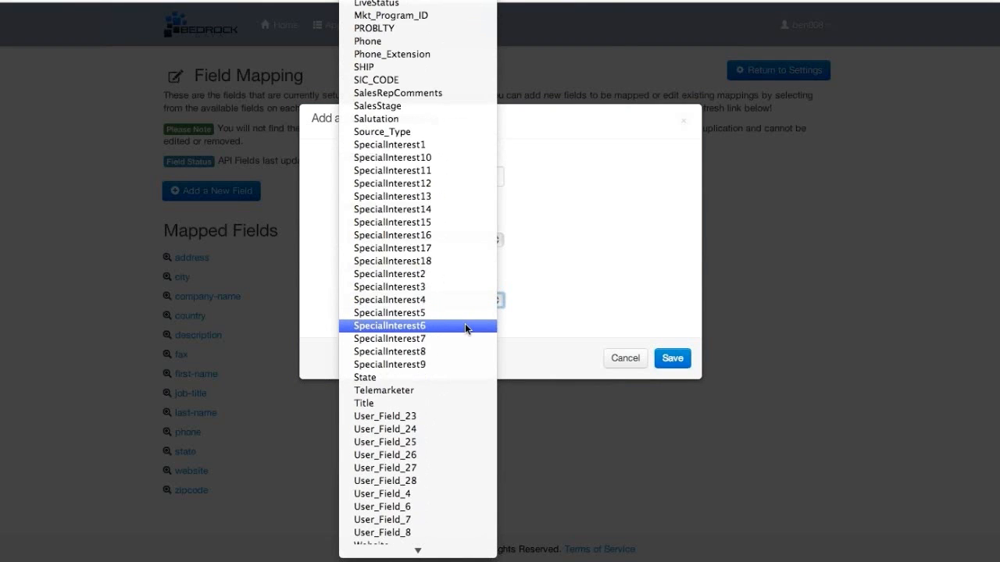
pyautogui.scroll(-2, 465, 323)
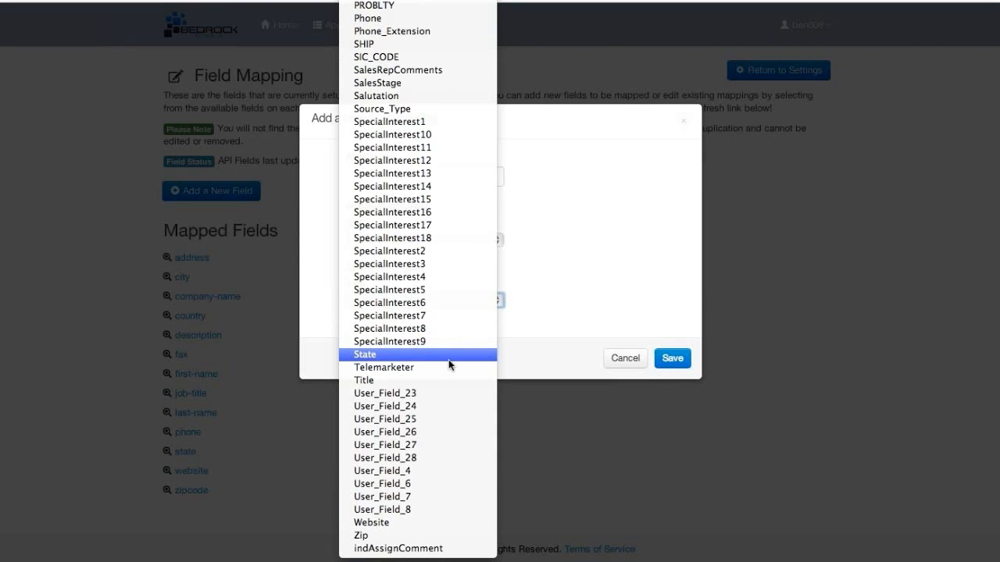
pyautogui.scroll(7, 448, 359)
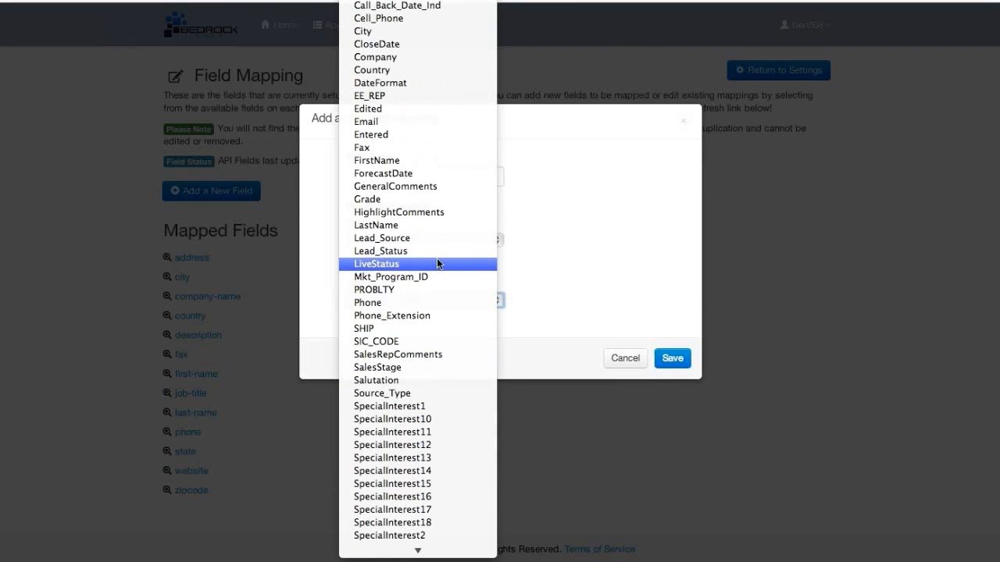
pyautogui.click(437, 251)
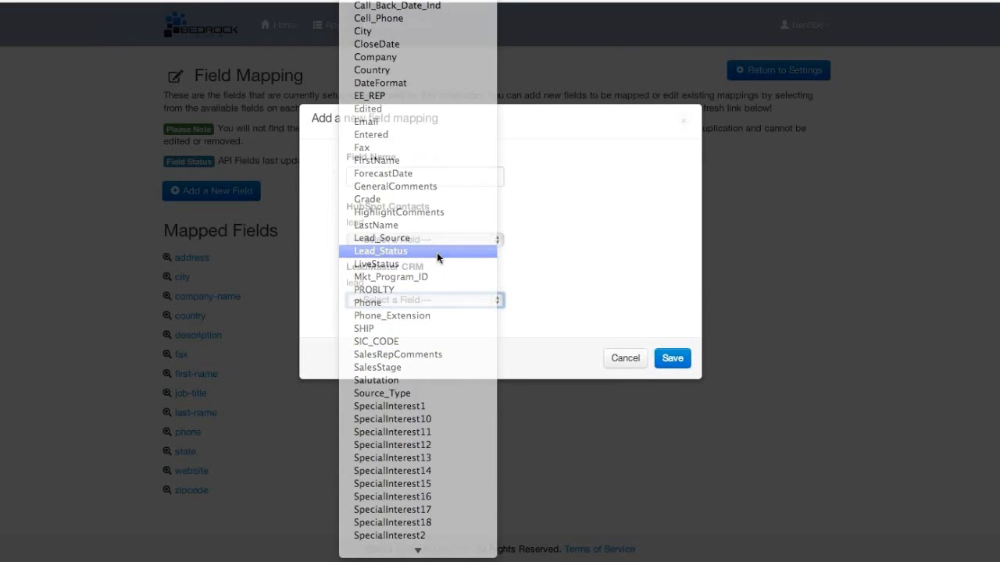
pyautogui.click(438, 241)
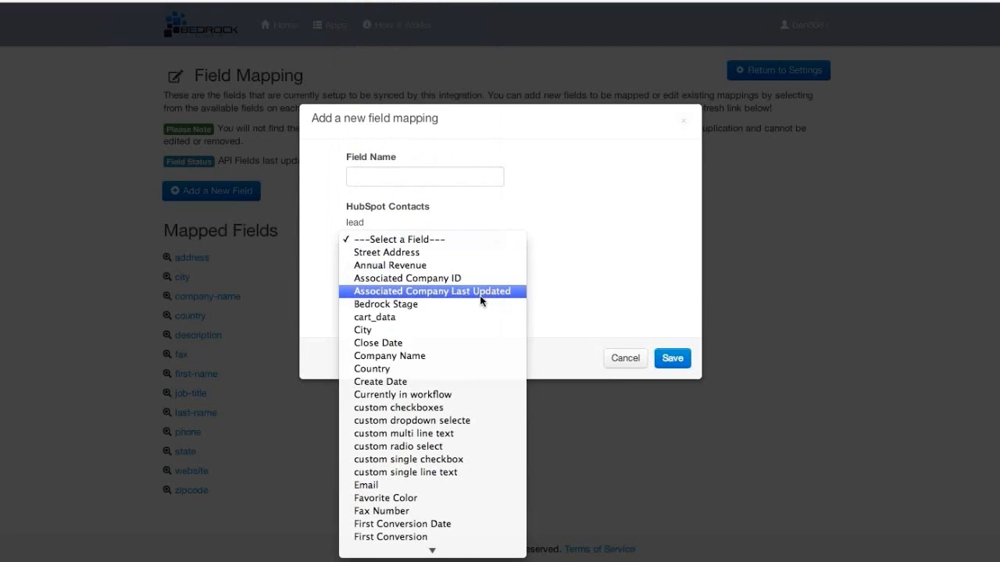
pyautogui.click(439, 450)
pyautogui.click(360, 172)
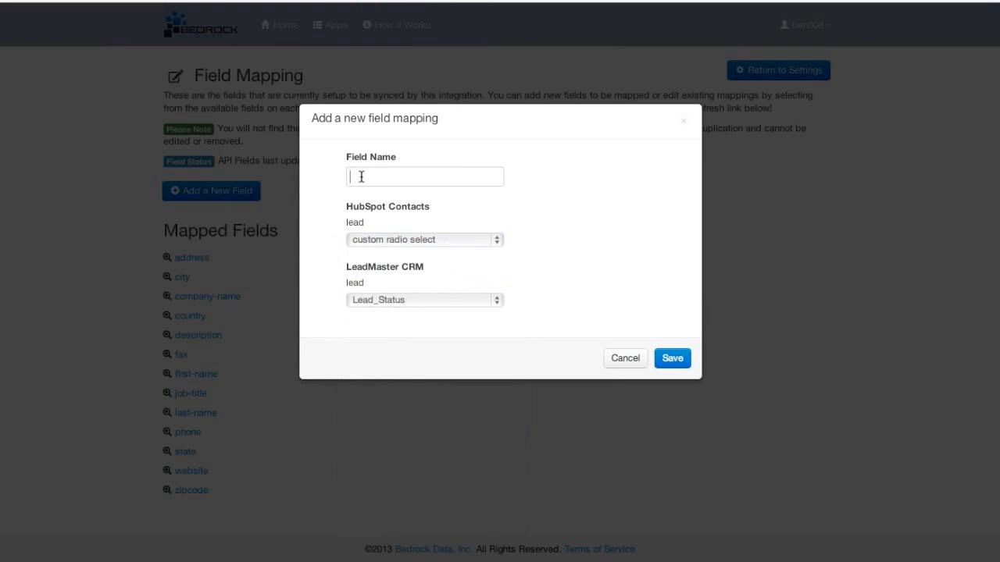
pyautogui.write('My Tes')
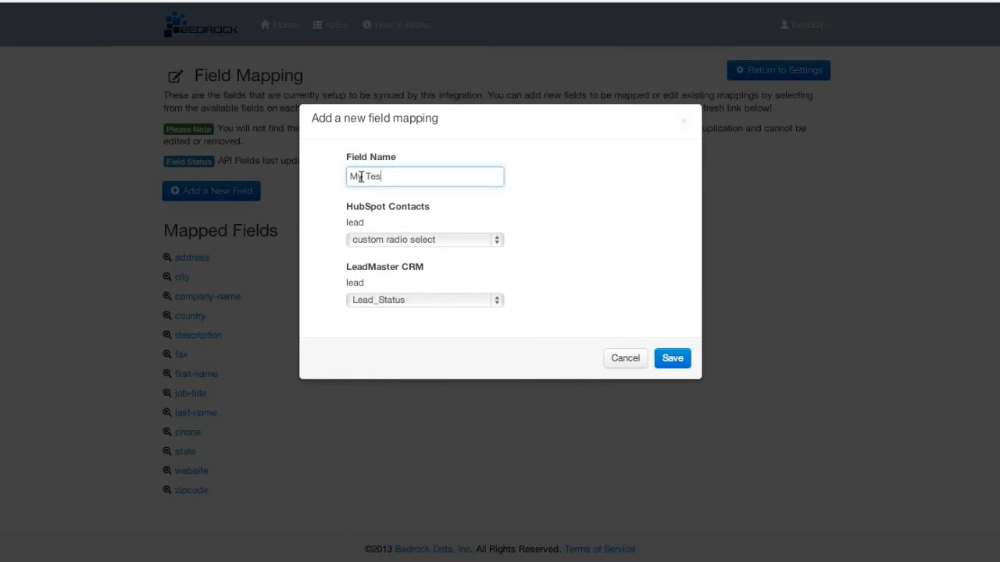
pyautogui.write('t Mapping')
pyautogui.click(672, 358)
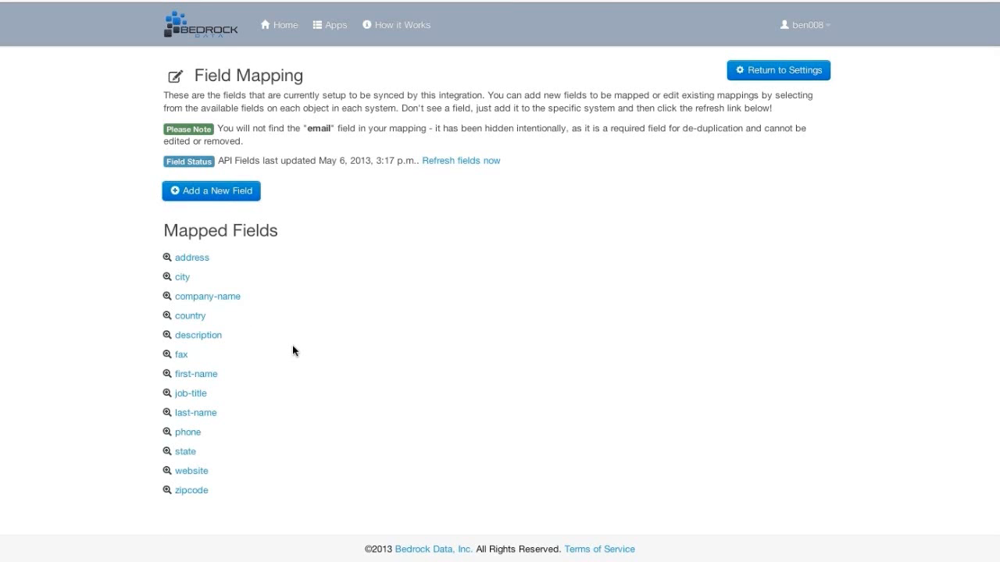
# - Return to settings and browse the HubSpot smart lists without choosing one
pyautogui.click(750, 71)
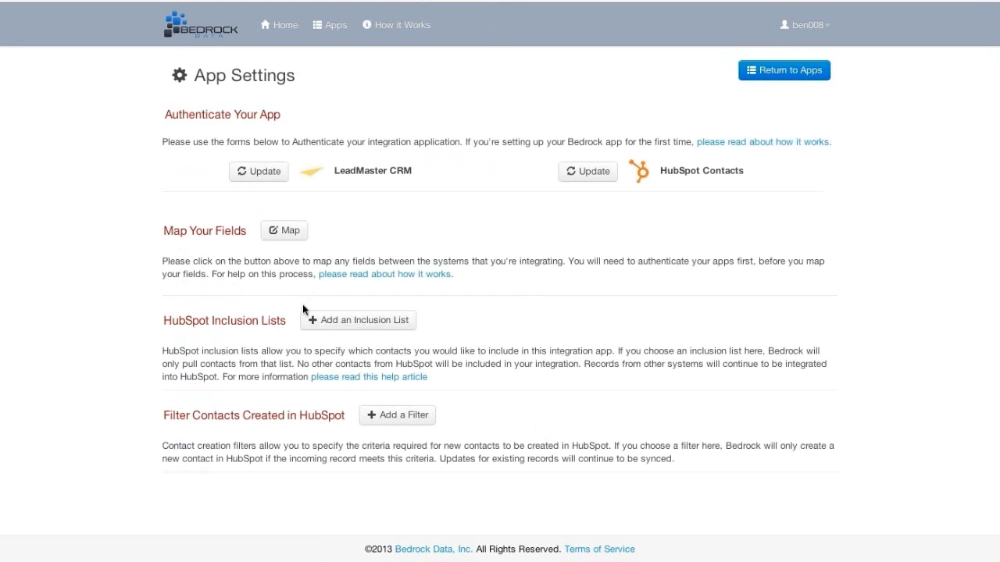
pyautogui.click(352, 323)
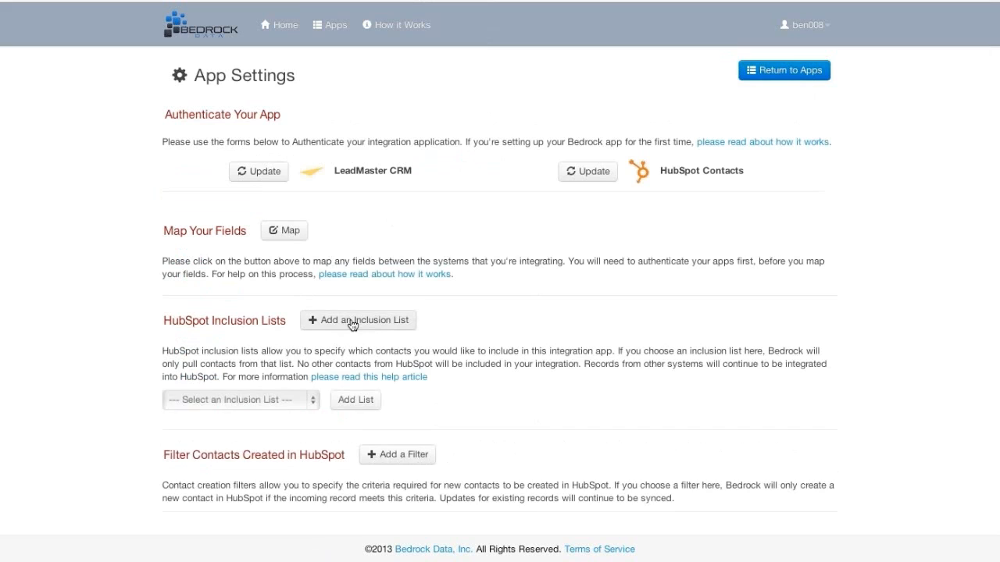
pyautogui.click(313, 400)
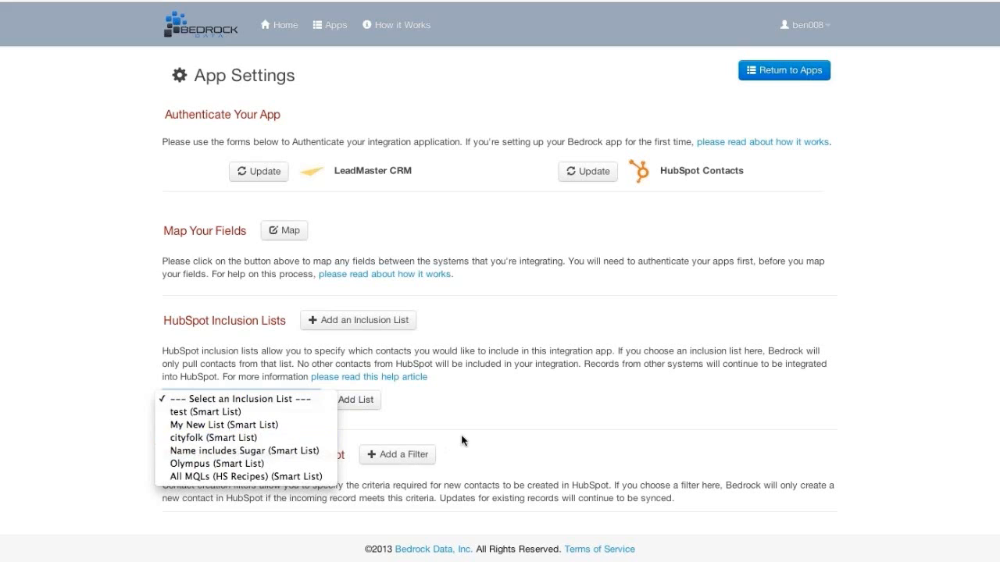
pyautogui.click(408, 456)
# - Add a contact creation filter: website Does Not Contain facebook
pyautogui.click(389, 458)
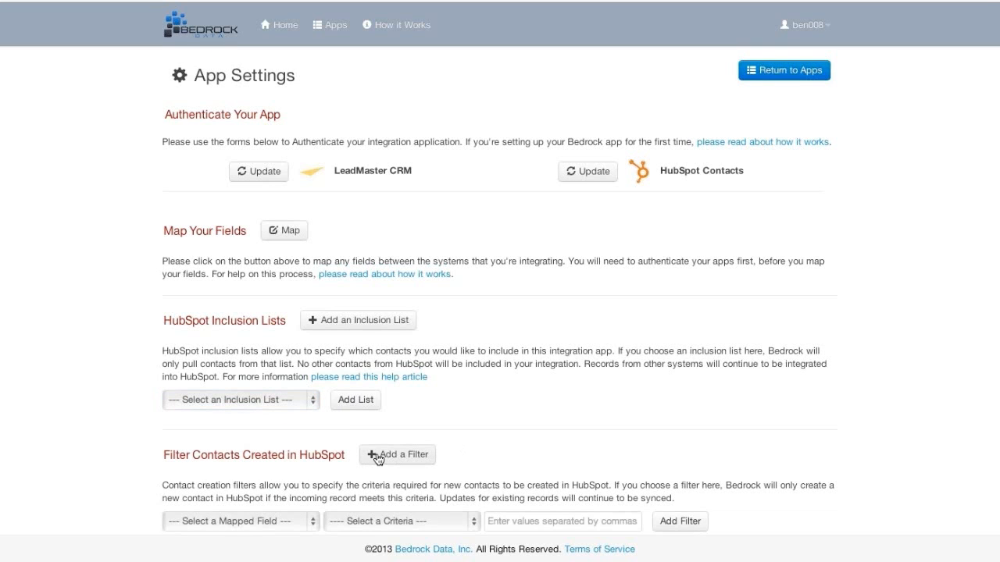
pyautogui.scroll(-1, 379, 457)
pyautogui.click(300, 474)
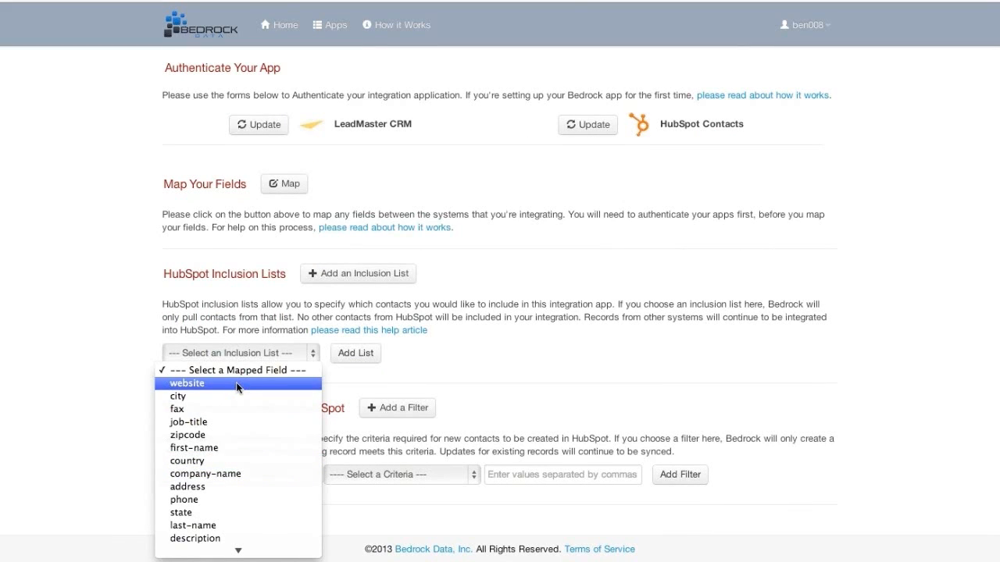
pyautogui.click(237, 384)
pyautogui.click(380, 474)
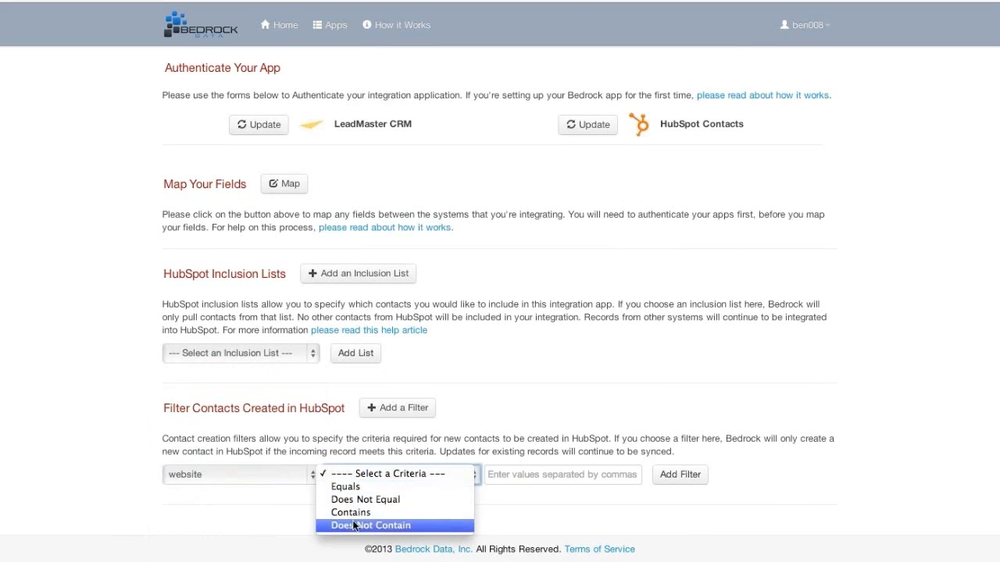
pyautogui.click(391, 524)
pyautogui.click(535, 474)
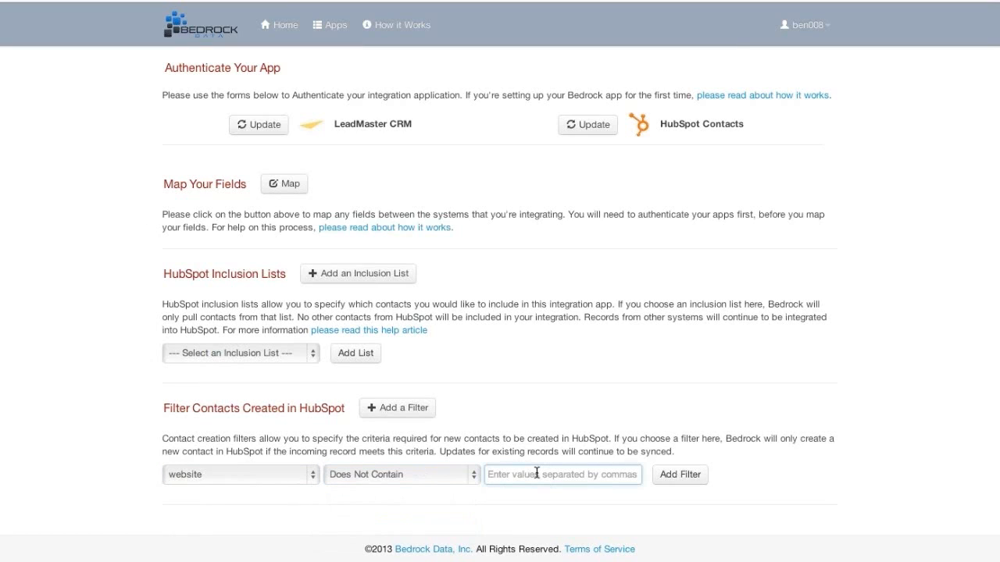
pyautogui.write('facebook')
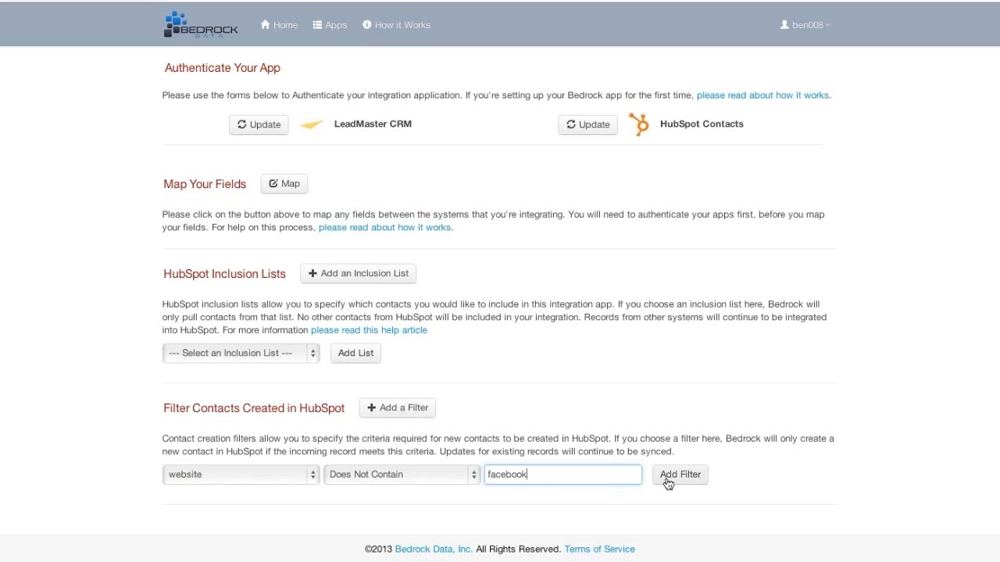
pyautogui.click(668, 485)
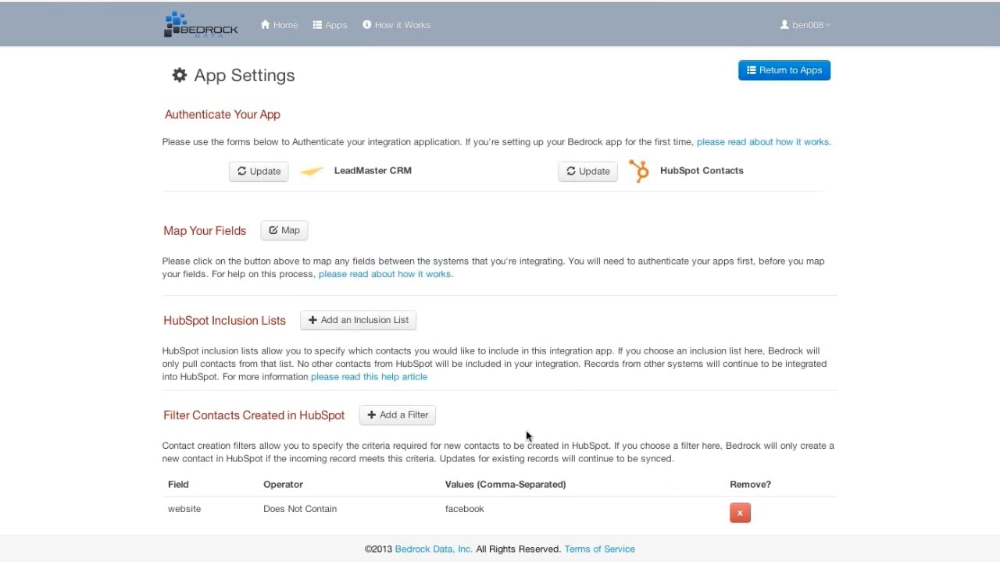
# - Attempt to start the integration from the apps list and subscribe to a Tier 1 trial
pyautogui.click(777, 72)
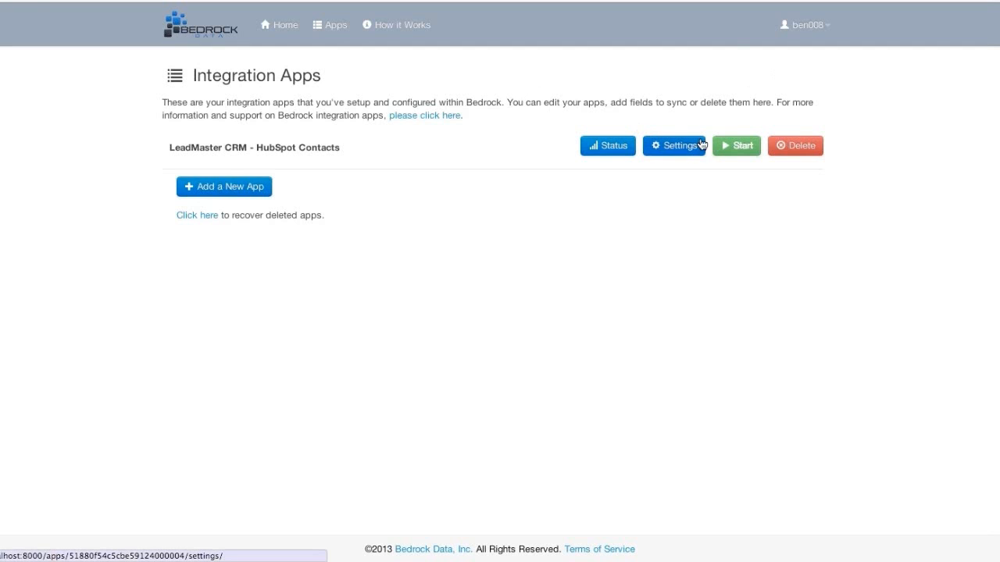
pyautogui.click(733, 145)
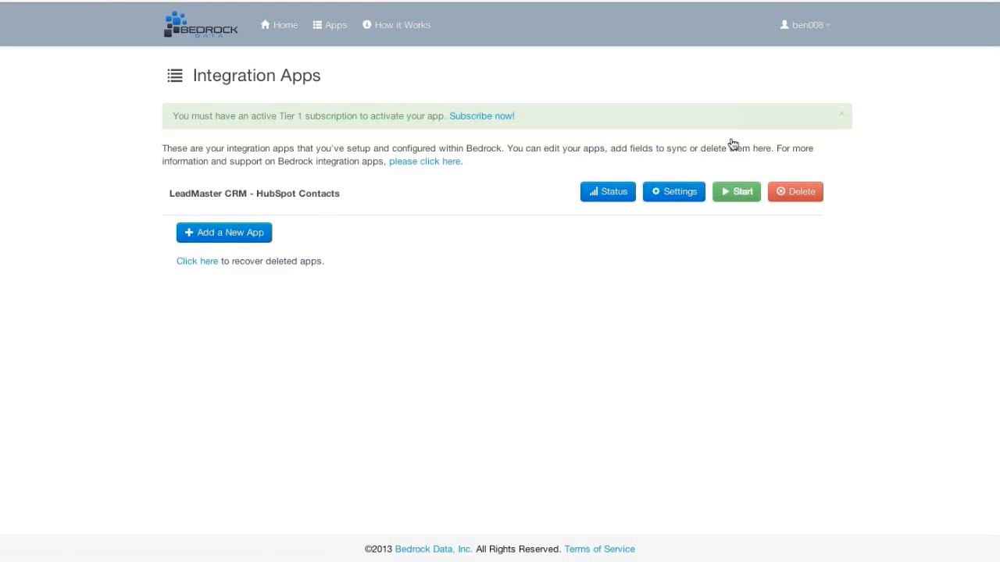
pyautogui.click(460, 118)
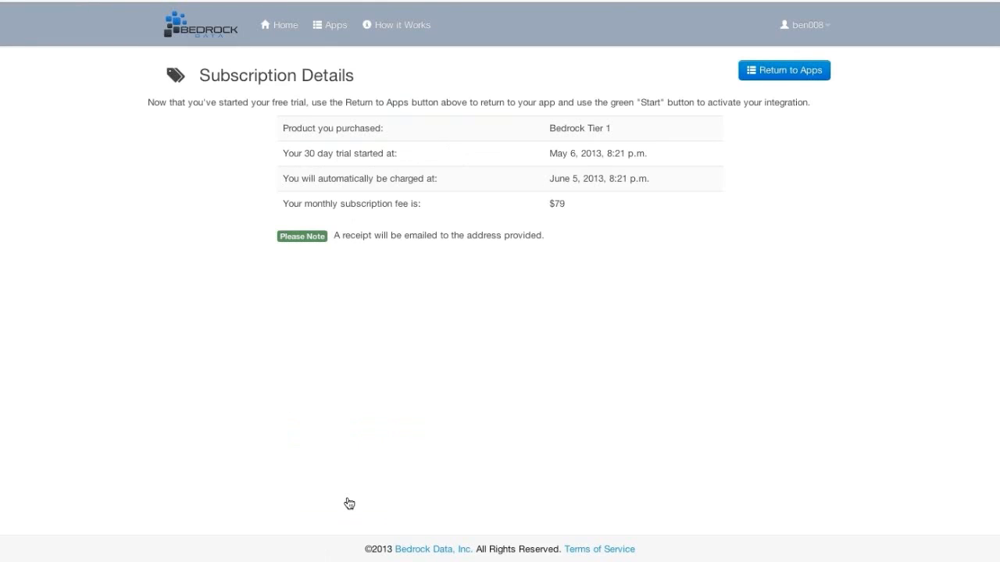
# - Activate the LeadMaster CRM - HubSpot Contacts integration and open its sync status report
pyautogui.click(775, 71)
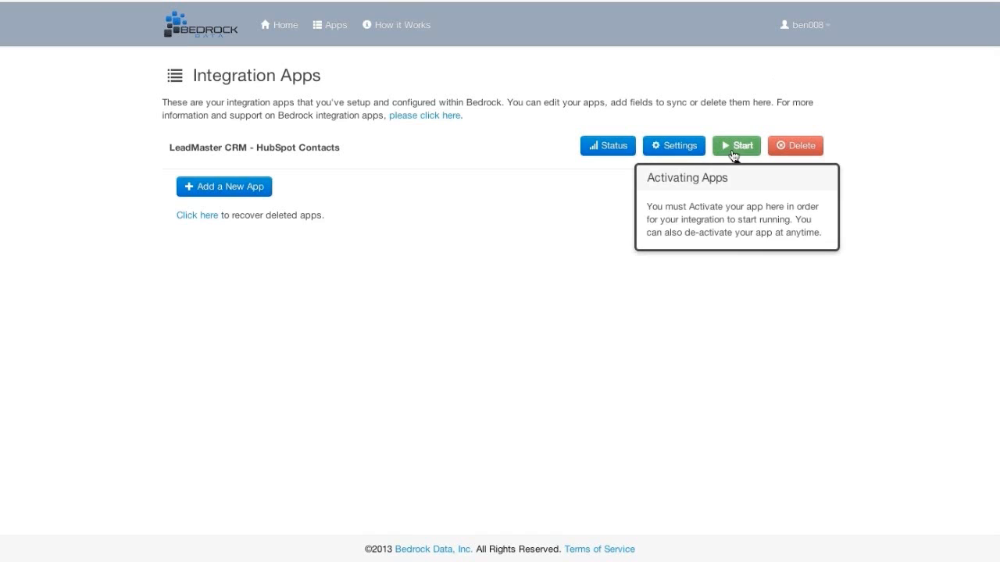
pyautogui.click(733, 157)
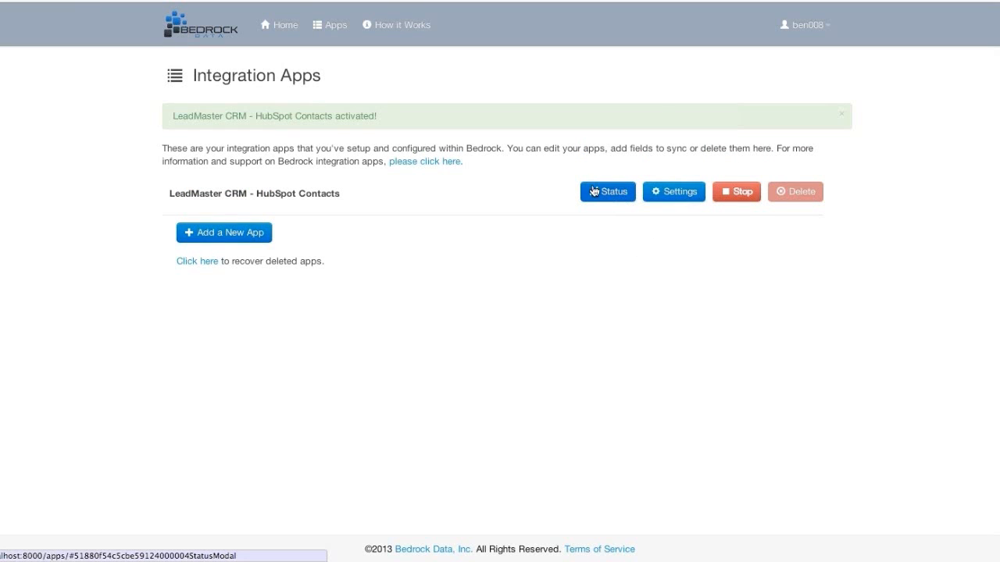
pyautogui.click(607, 194)
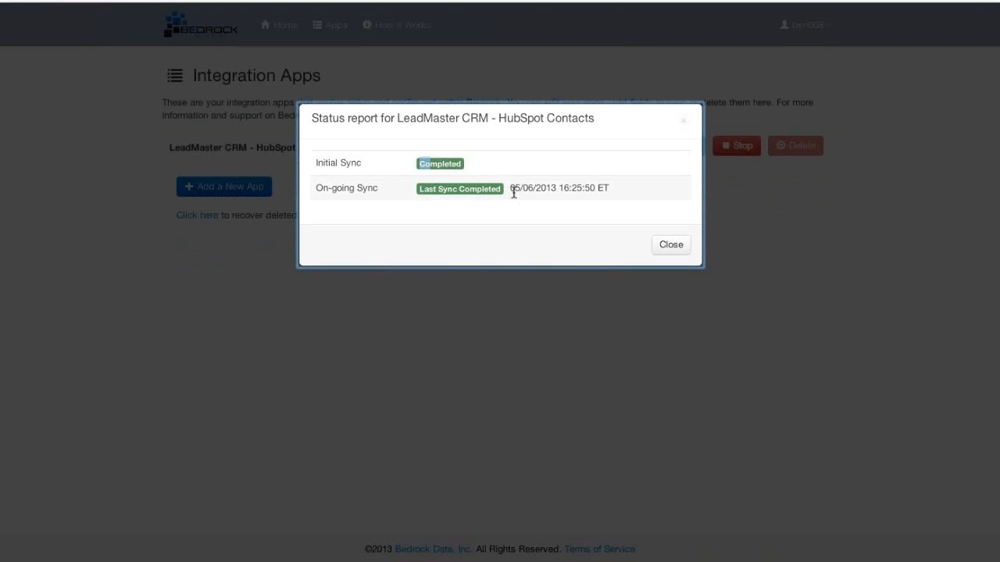
# - Highlight the last sync date, 05/06/2013 16:25:50 ET, in the integration's status report
pyautogui.moveTo(513, 189); pyautogui.dragTo(562, 189)
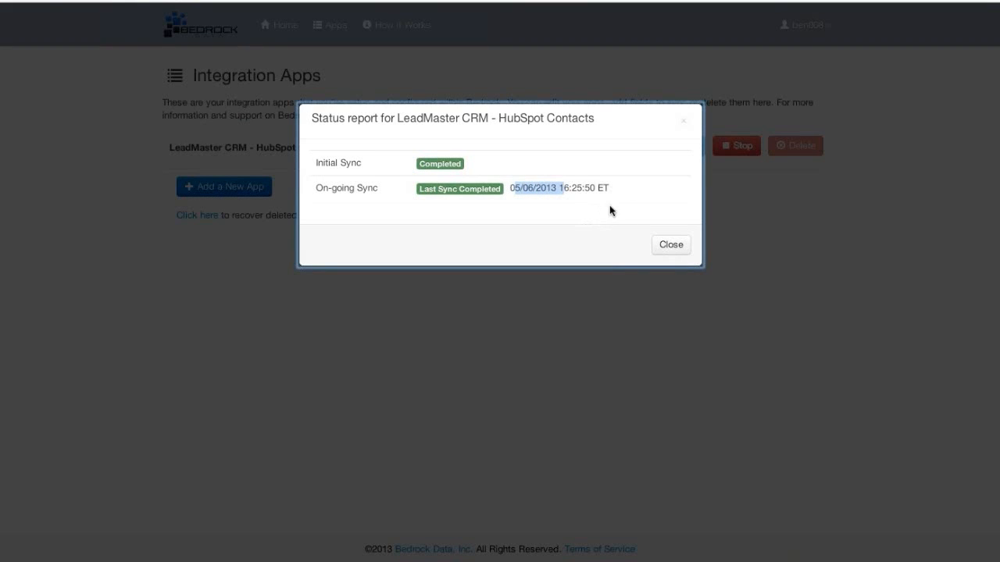
# - Close the status report, sign into the unlabelled HubSpot account, and save the contact's edited first name
pyautogui.click(678, 252)
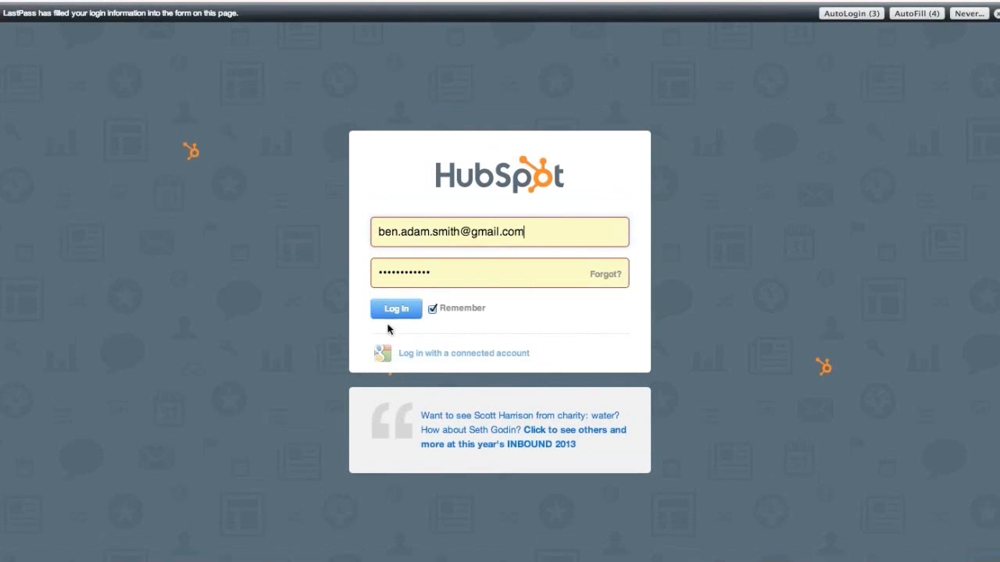
pyautogui.click(391, 316)
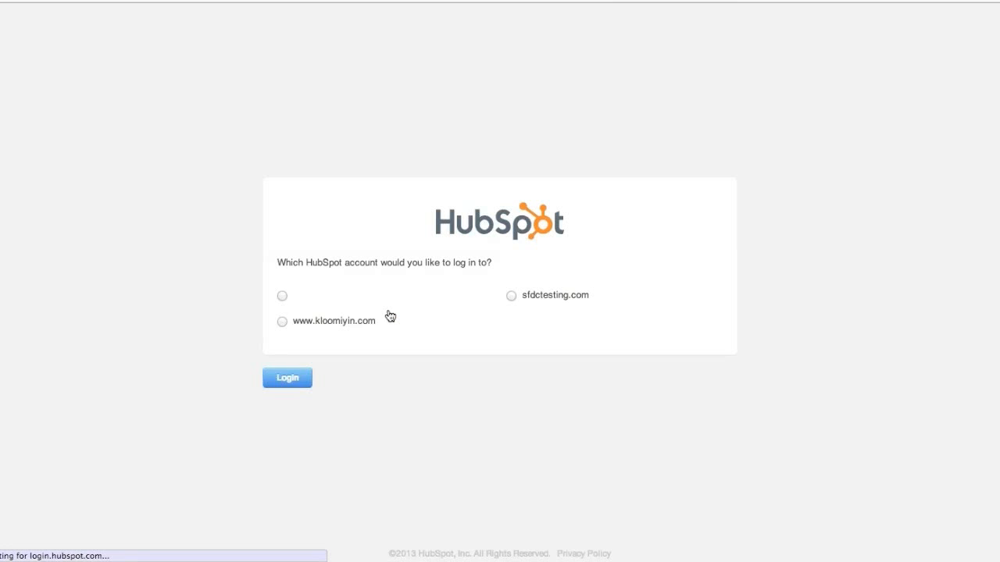
pyautogui.click(284, 316)
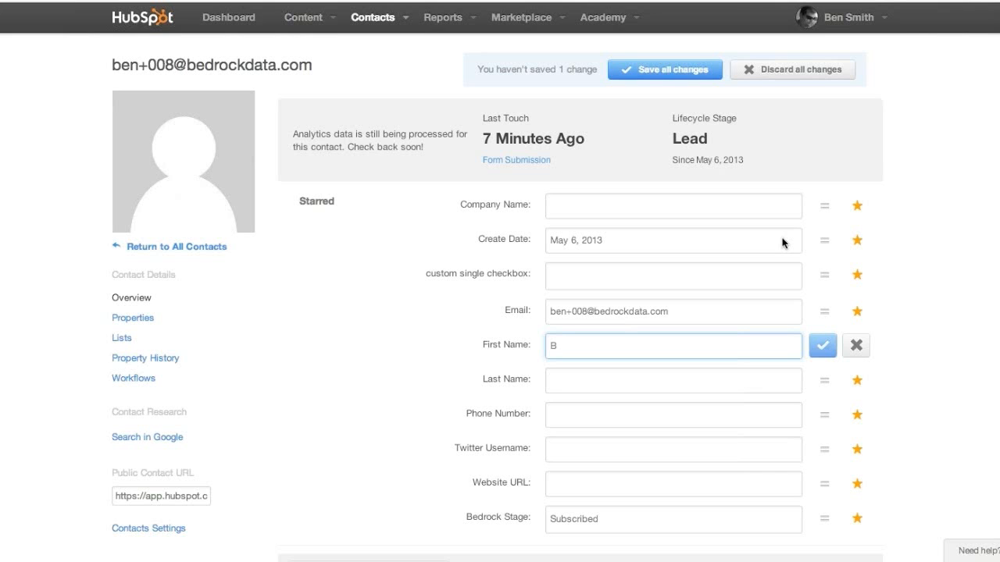
pyautogui.press('Return')
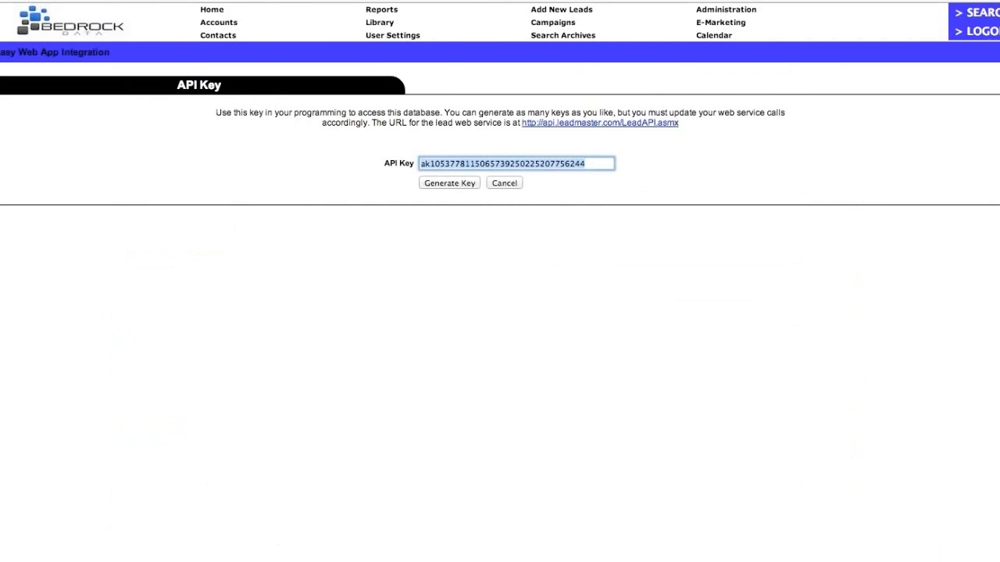
# - Edit the newest LeadMaster contact's profile, setting City to Beantown, and save the record
pyautogui.click(218, 36)
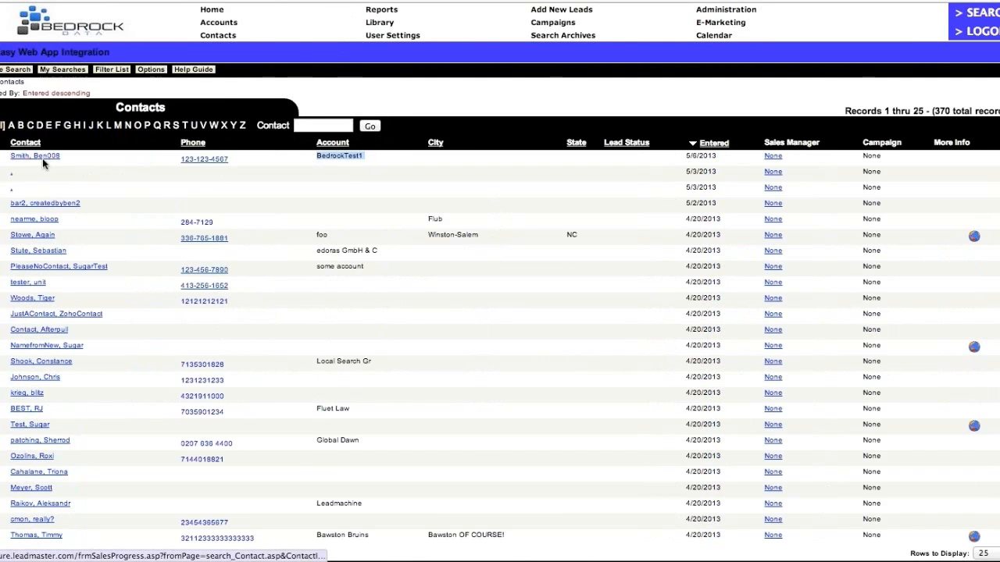
pyautogui.click(39, 156)
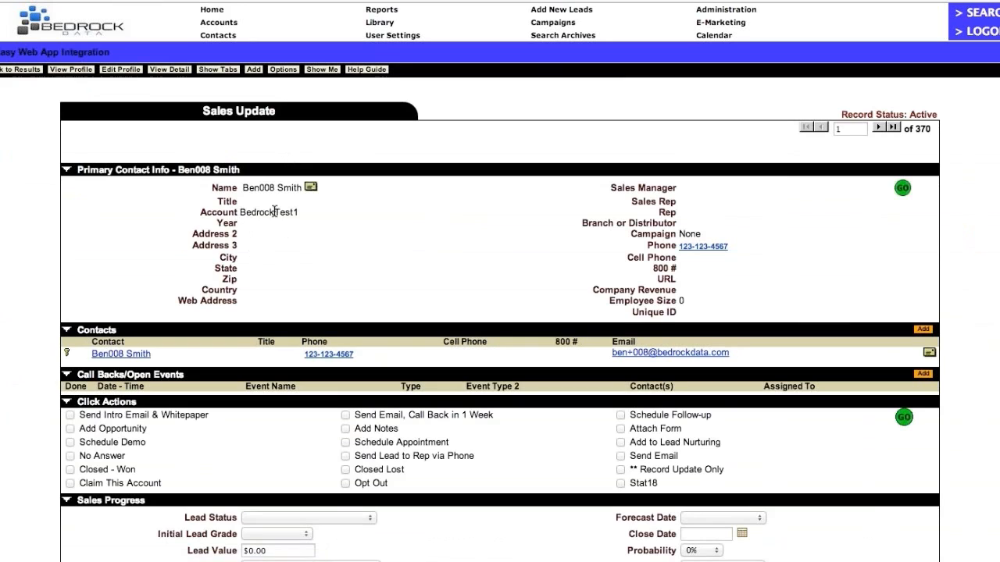
pyautogui.scroll(-2, 523, 244)
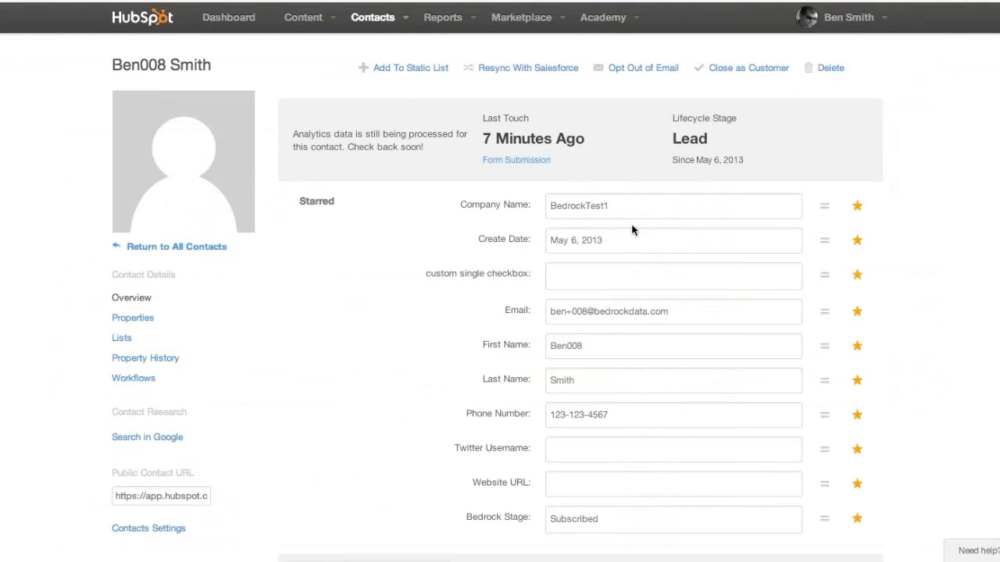
pyautogui.scroll(-2, 631, 227)
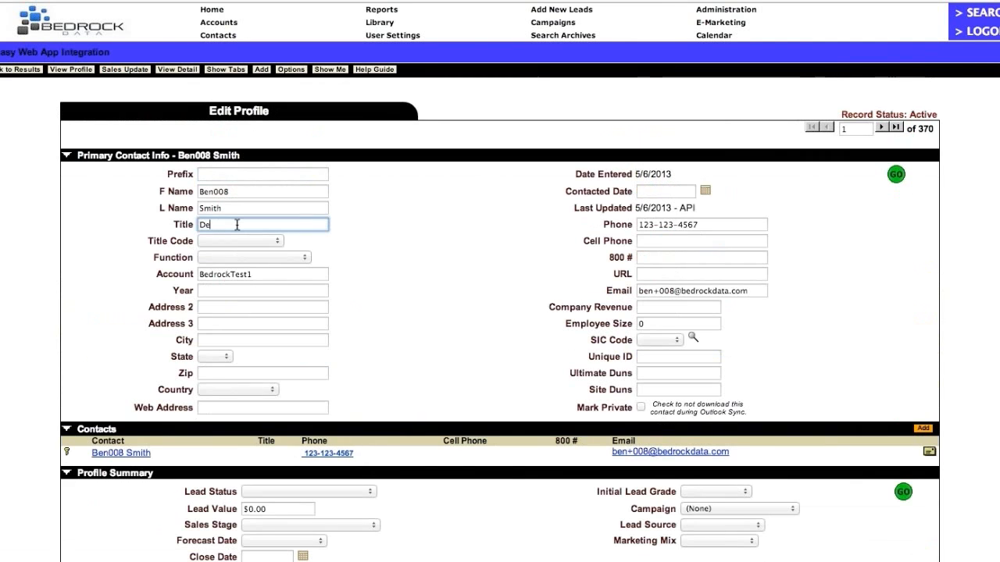
pyautogui.click(229, 340)
pyautogui.write('Bean')
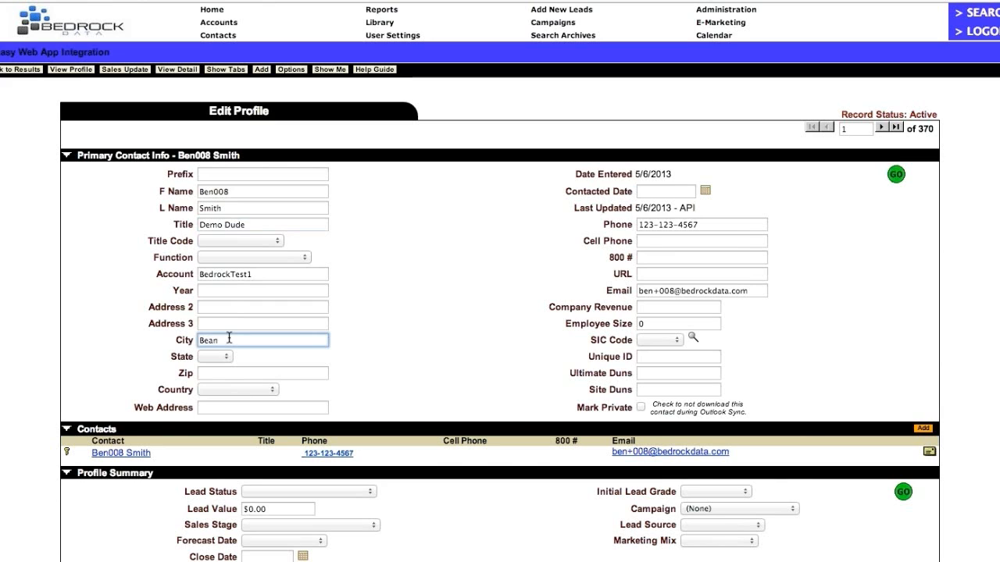
pyautogui.write('town')
pyautogui.click(896, 173)
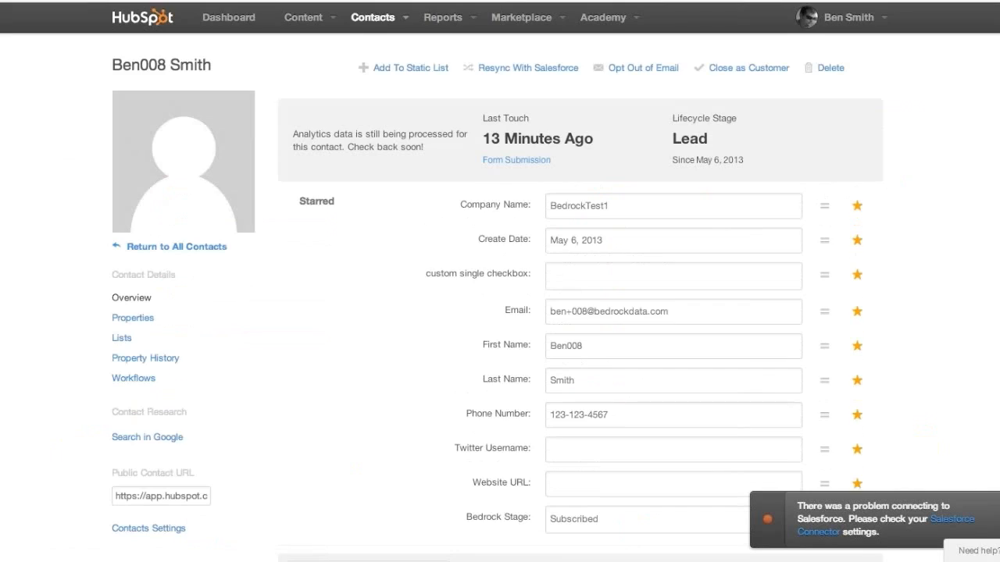
# - Review the HubSpot contact's properties, checking City Beantown and Job Title Demo Dude
pyautogui.scroll(-5, 507, 283)
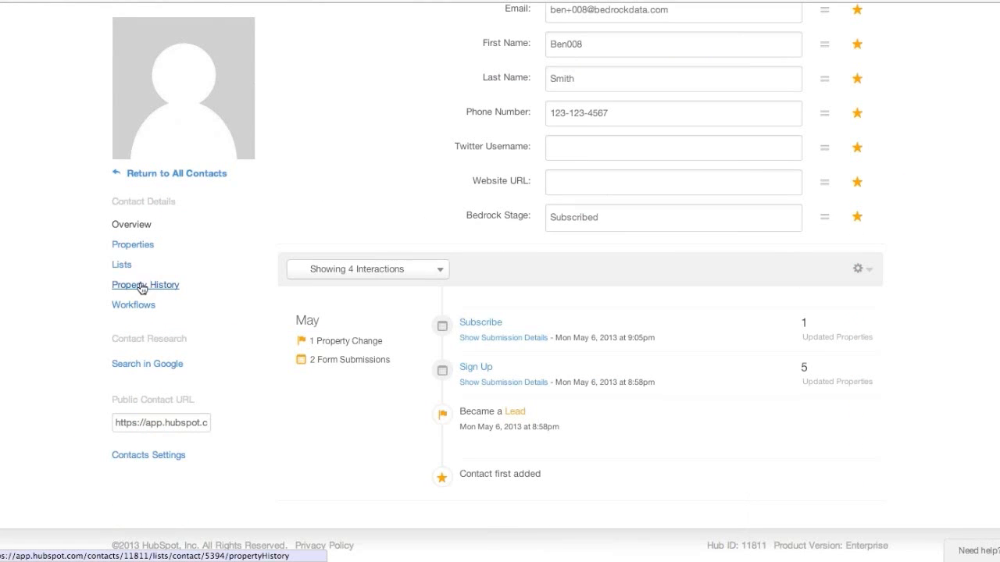
pyautogui.click(127, 247)
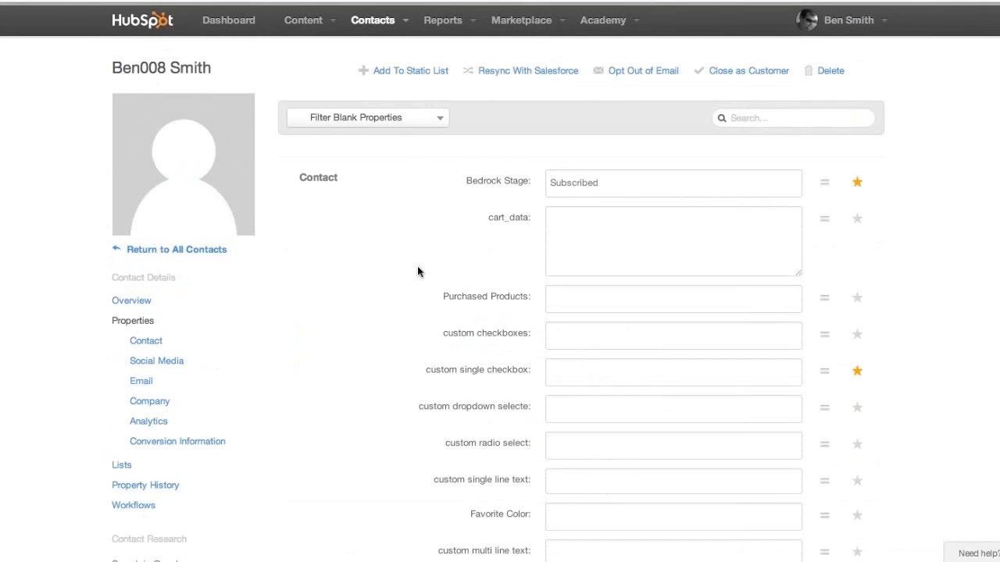
pyautogui.scroll(-7, 491, 251)
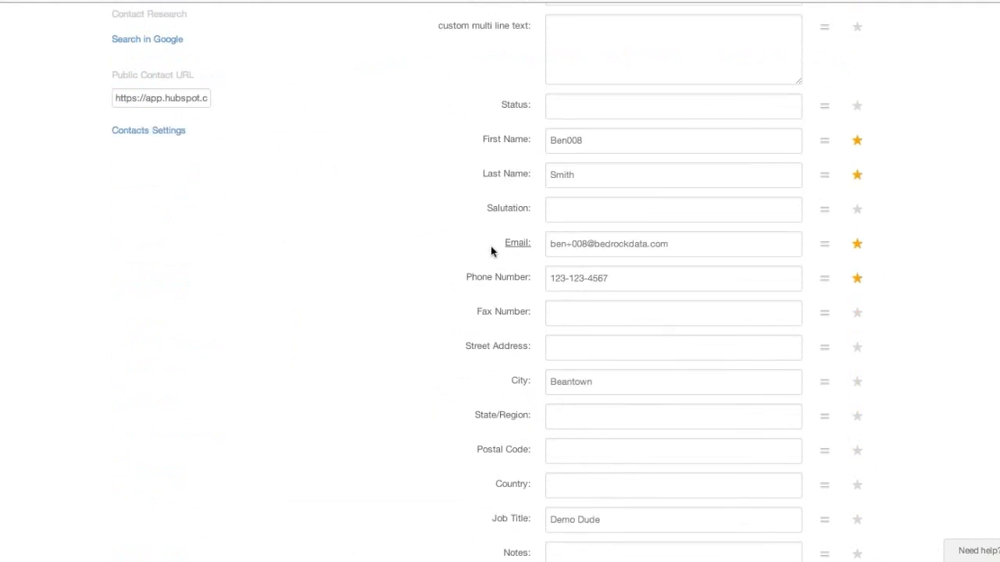
pyautogui.scroll(-1, 491, 249)
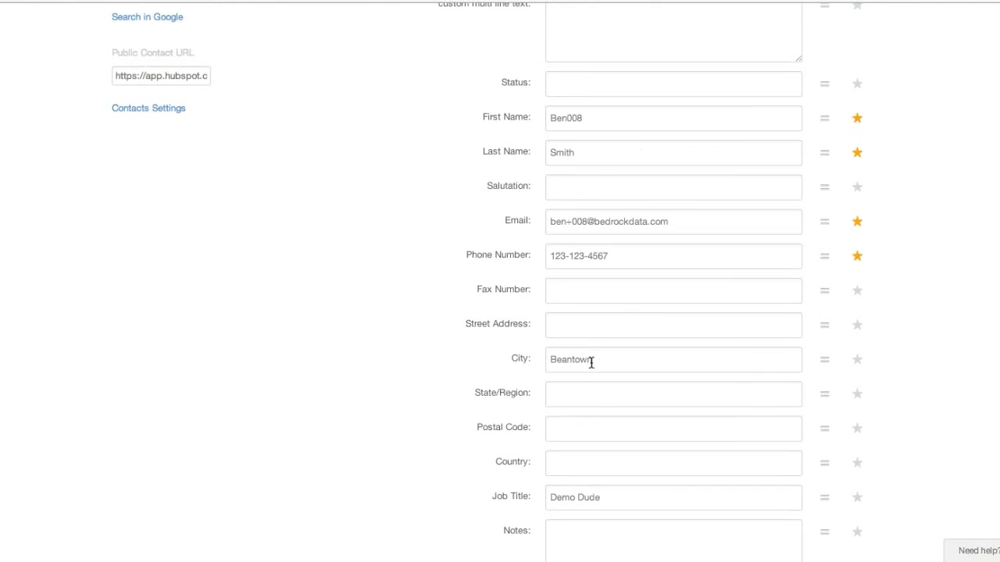
pyautogui.scroll(-3, 592, 362)
pyautogui.scroll(-8, 587, 385)
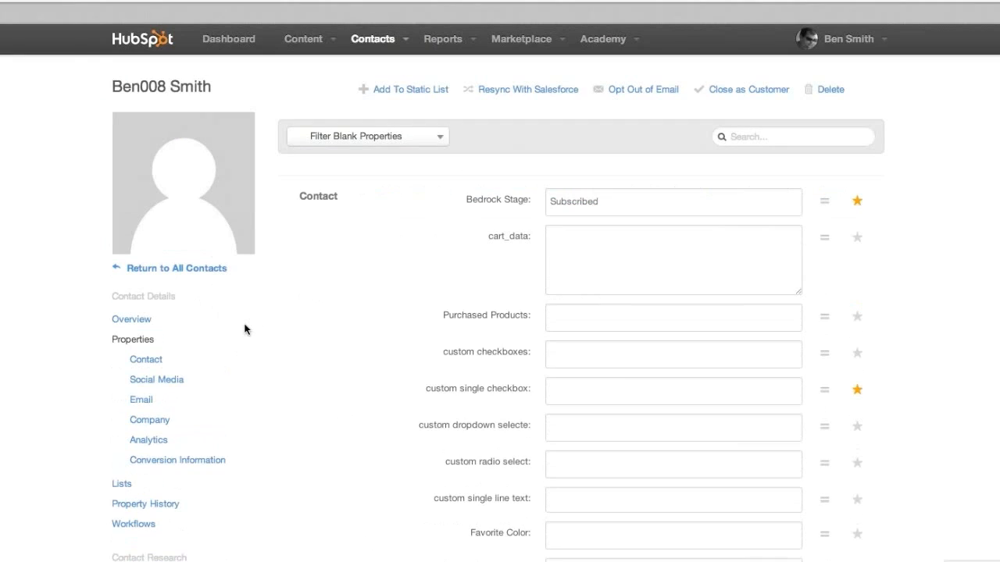
# - View the contact's Property History showing the city and job title changes arriving via API
pyautogui.click(140, 486)
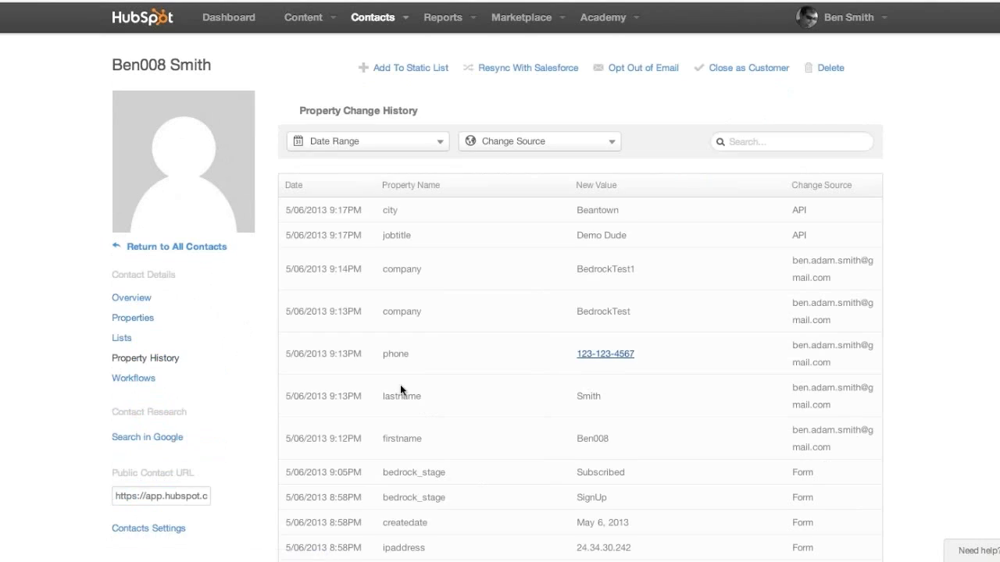
pyautogui.scroll(-2, 401, 390)
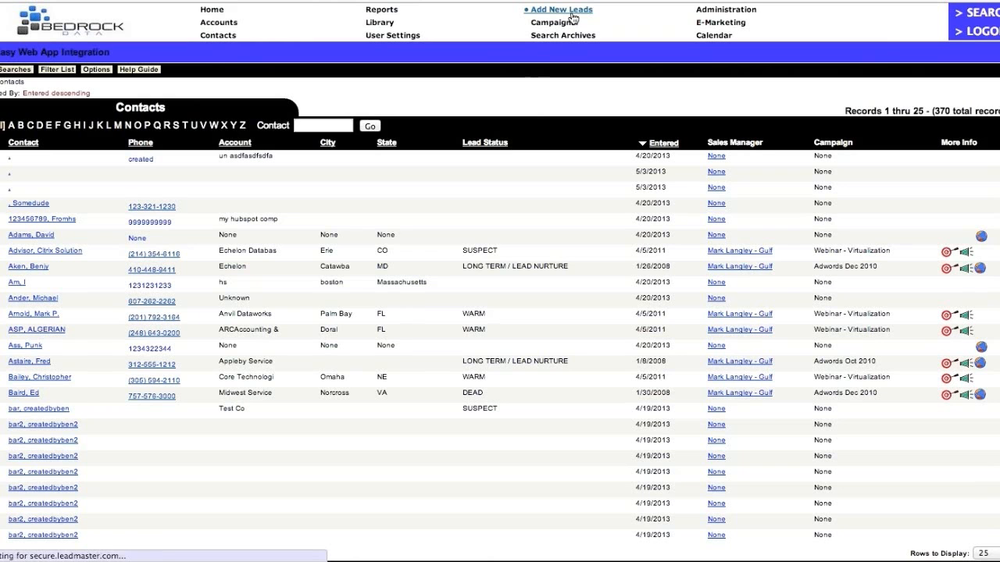
pyautogui.click(561, 10)
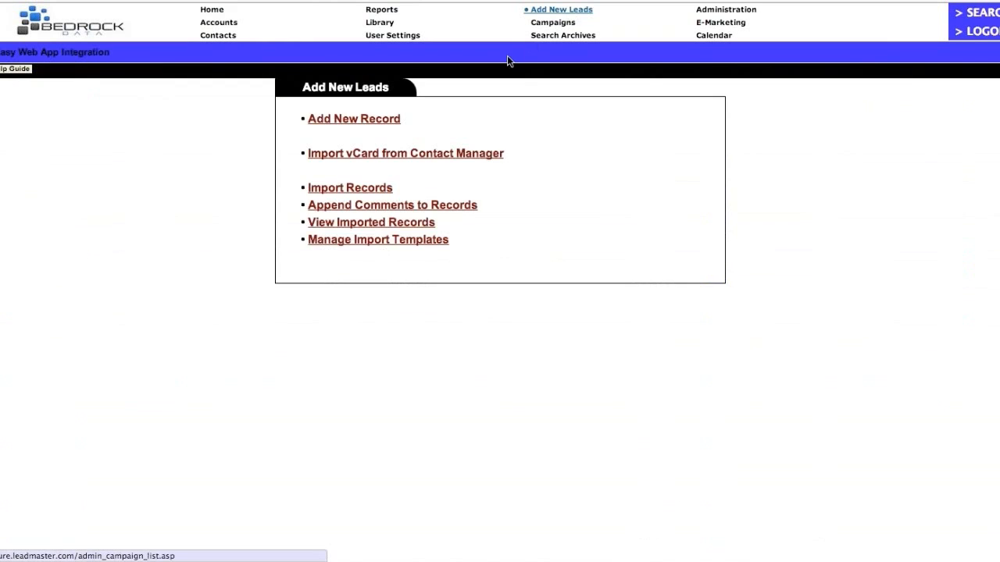
# - Start a new lead record with the contact's first and last name and title Director of Cool
pyautogui.click(338, 125)
pyautogui.click(331, 216)
pyautogui.write('BenFrom')
pyautogui.press('Tab')
pyautogui.write('LeadMaster')
pyautogui.press('Tab')
pyautogui.write('Director of Cool')
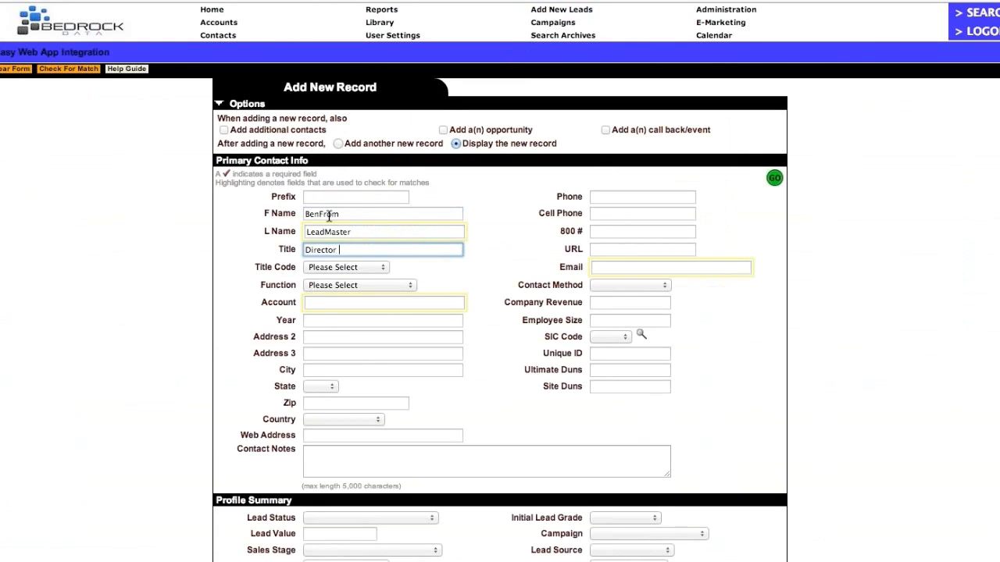
# - Add account LeadMaster Demo, the contact's e-mail address and phone number, and submit the lead
pyautogui.click(321, 300)
pyautogui.write('LeadMaster Demo')
pyautogui.click(670, 268)
pyautogui.click(642, 197)
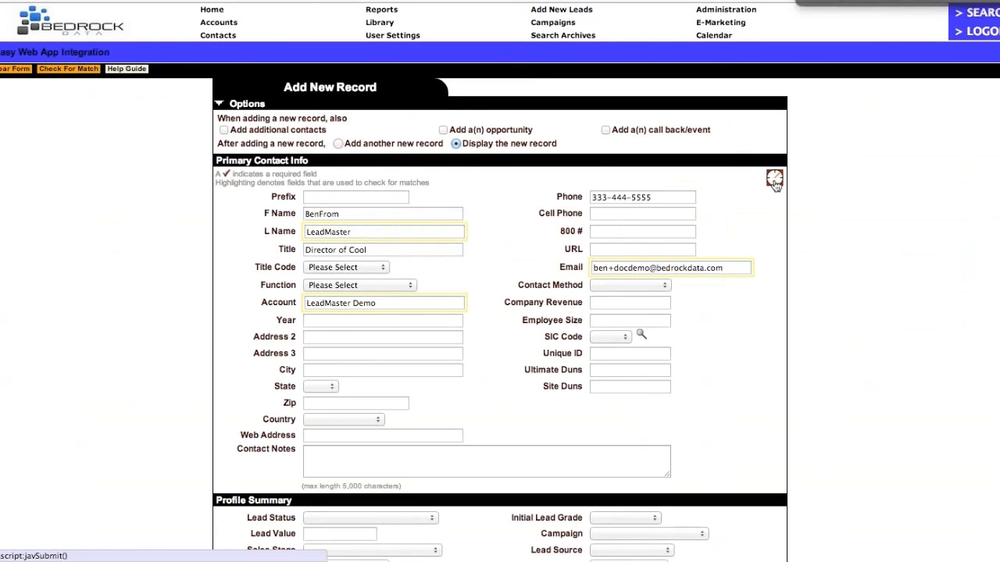
pyautogui.click(774, 178)
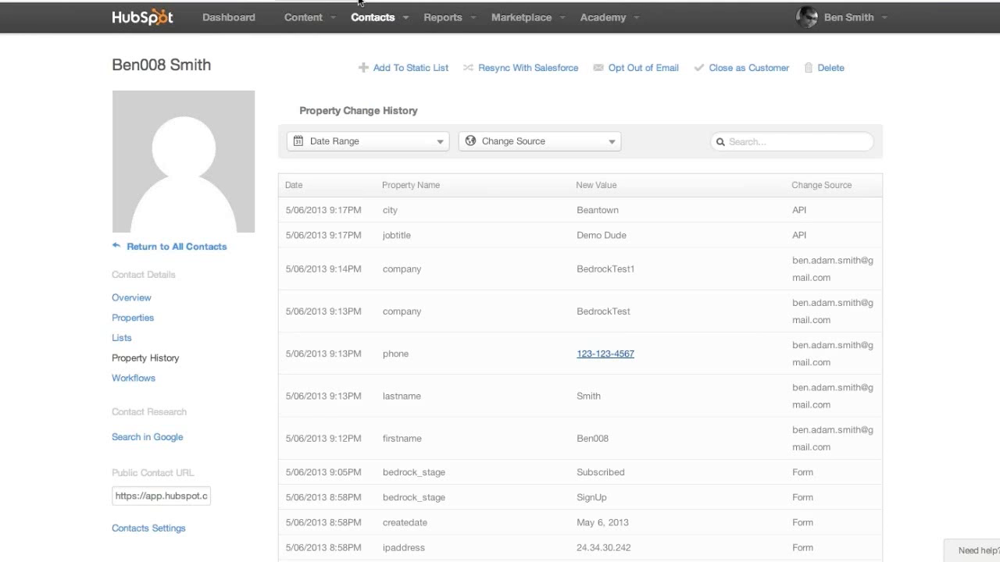
# - Open the new LeadMaster contact from Contacts Home and view its history: LeadMaster Demo, Director of Cool
pyautogui.moveTo(363, 22)
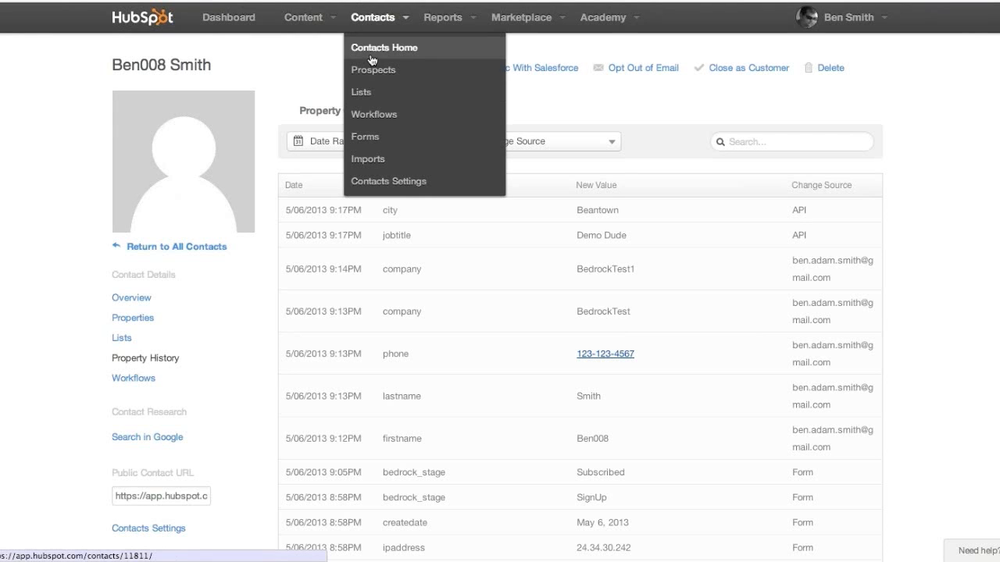
pyautogui.click(367, 49)
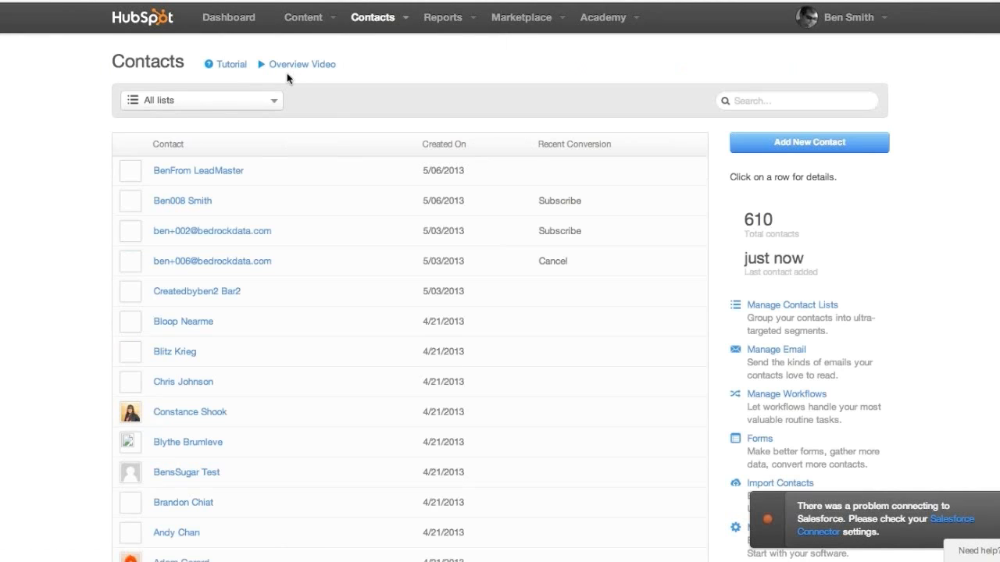
pyautogui.click(182, 175)
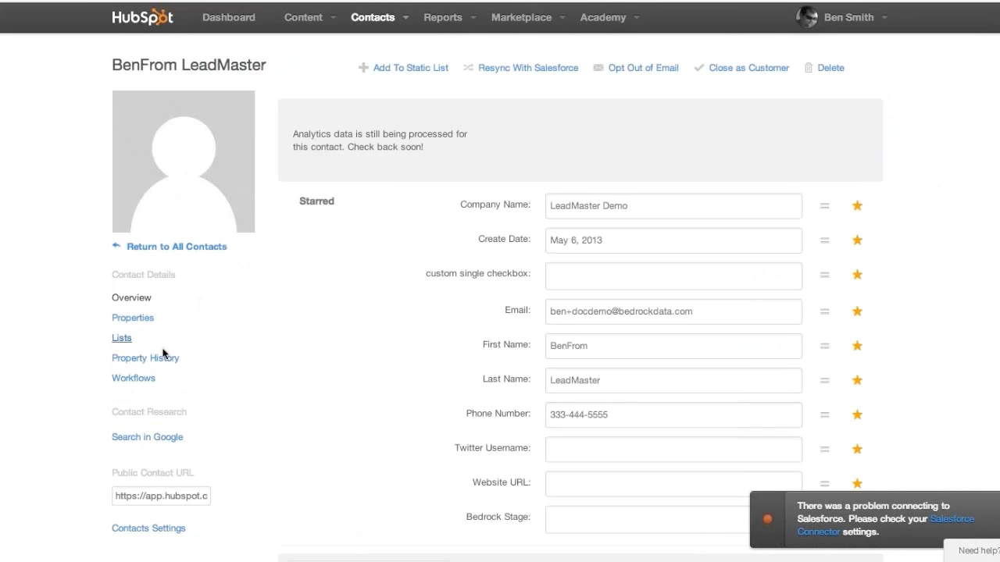
pyautogui.click(136, 361)
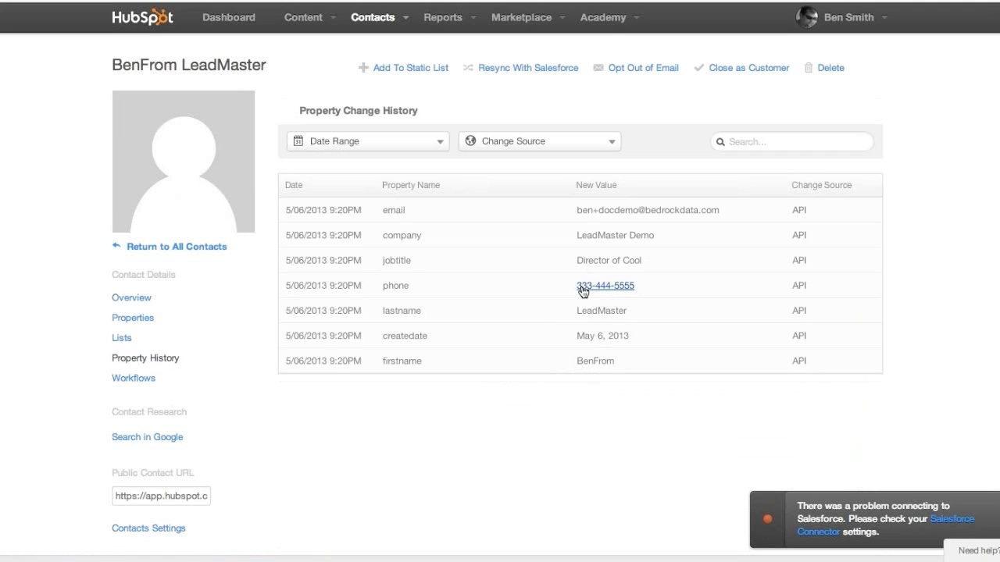
pyautogui.scroll(-1, 594, 258)
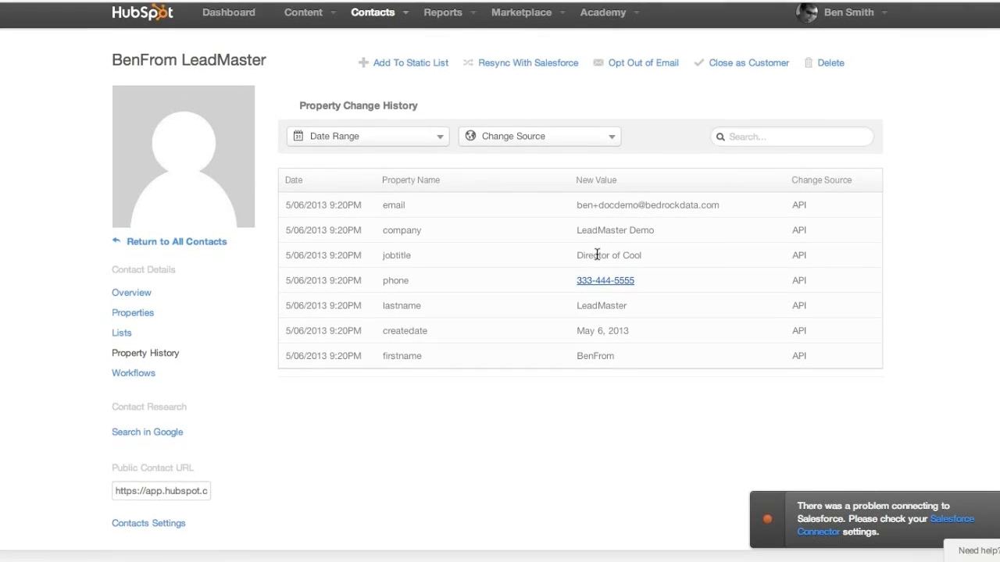